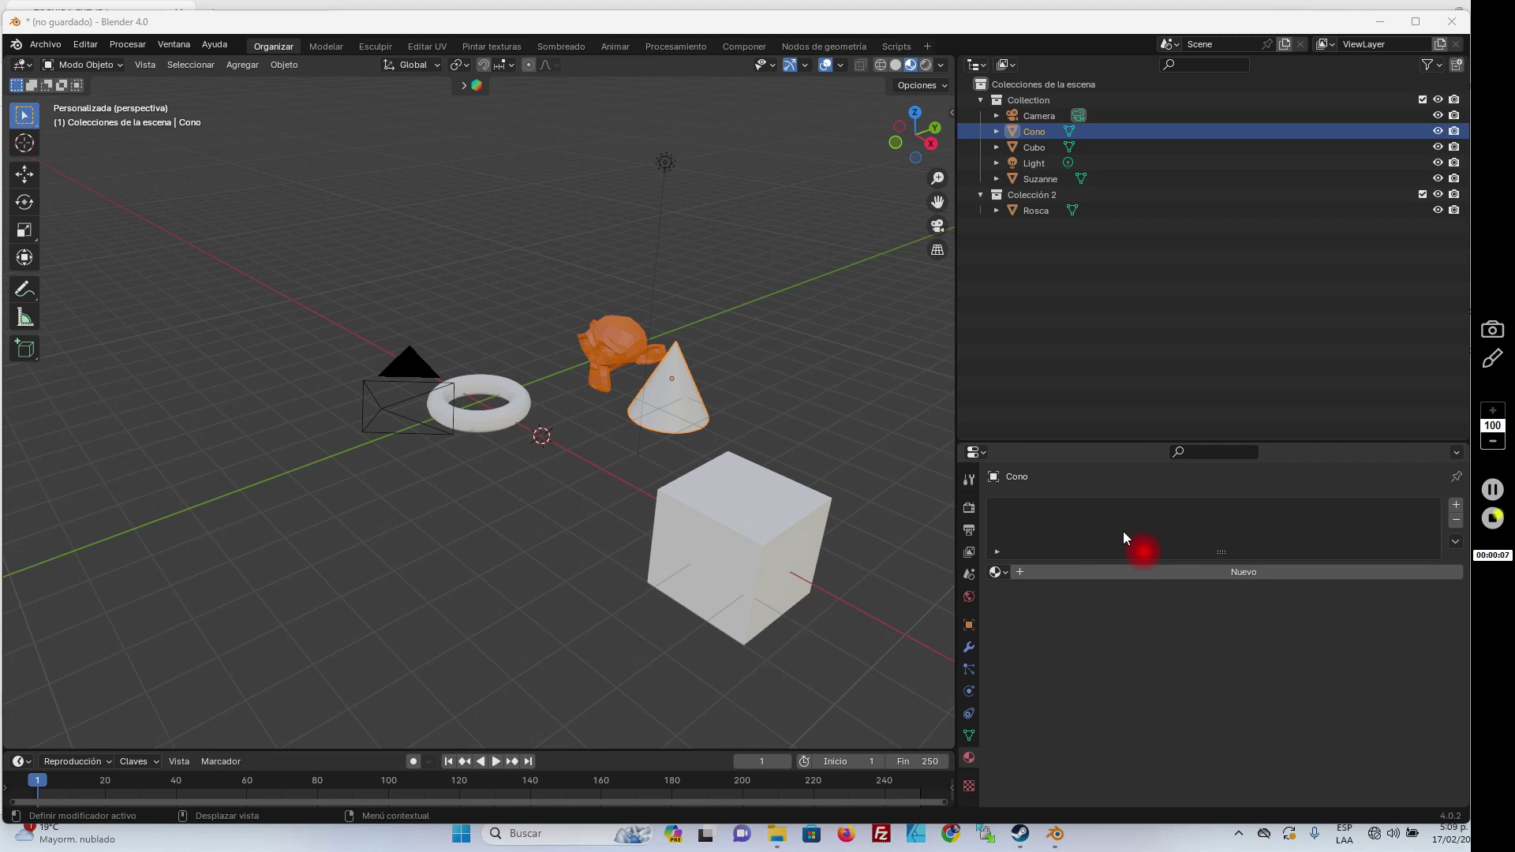
Show the N transform sidebar at full width and select the cube at X 7.1292 m
{"action": "left_click", "coordinate": [146, 66]}
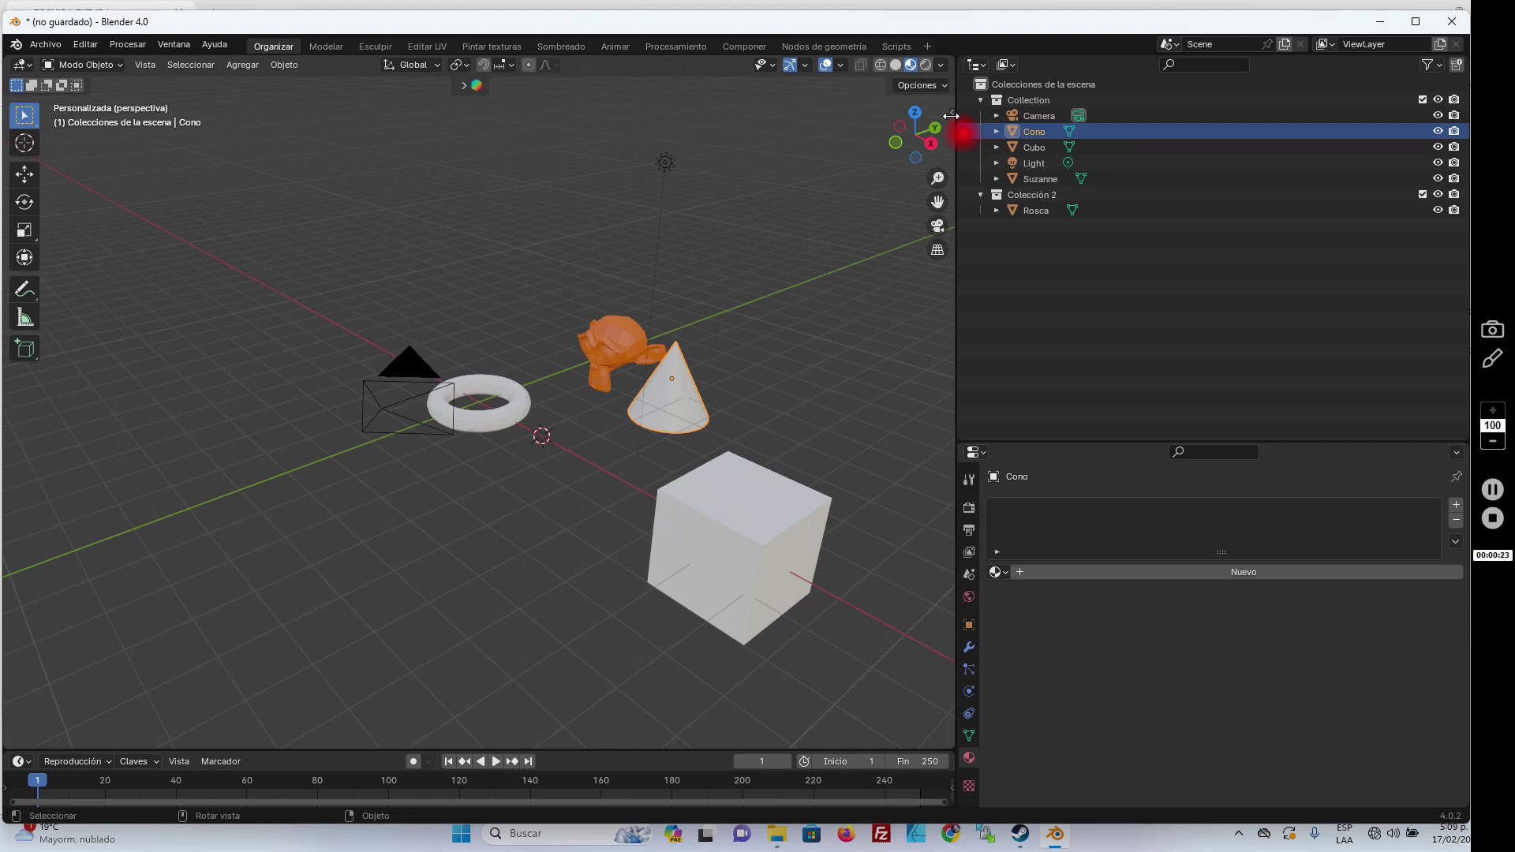
{"action": "key", "text": "n"}
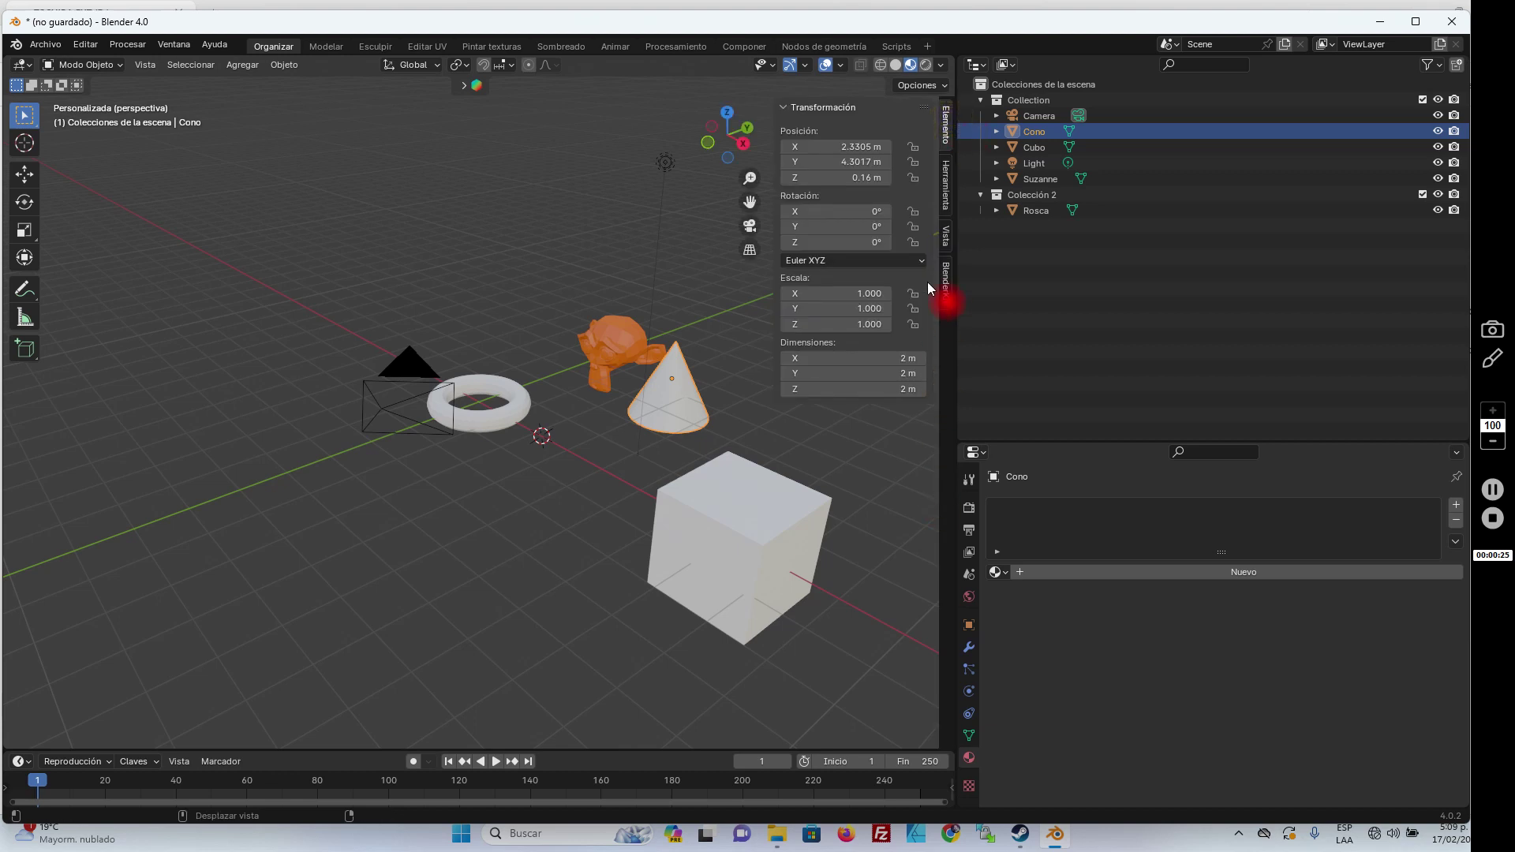
{"action": "left_click_drag", "start_coordinate": [774, 123], "coordinate": [789, 150]}
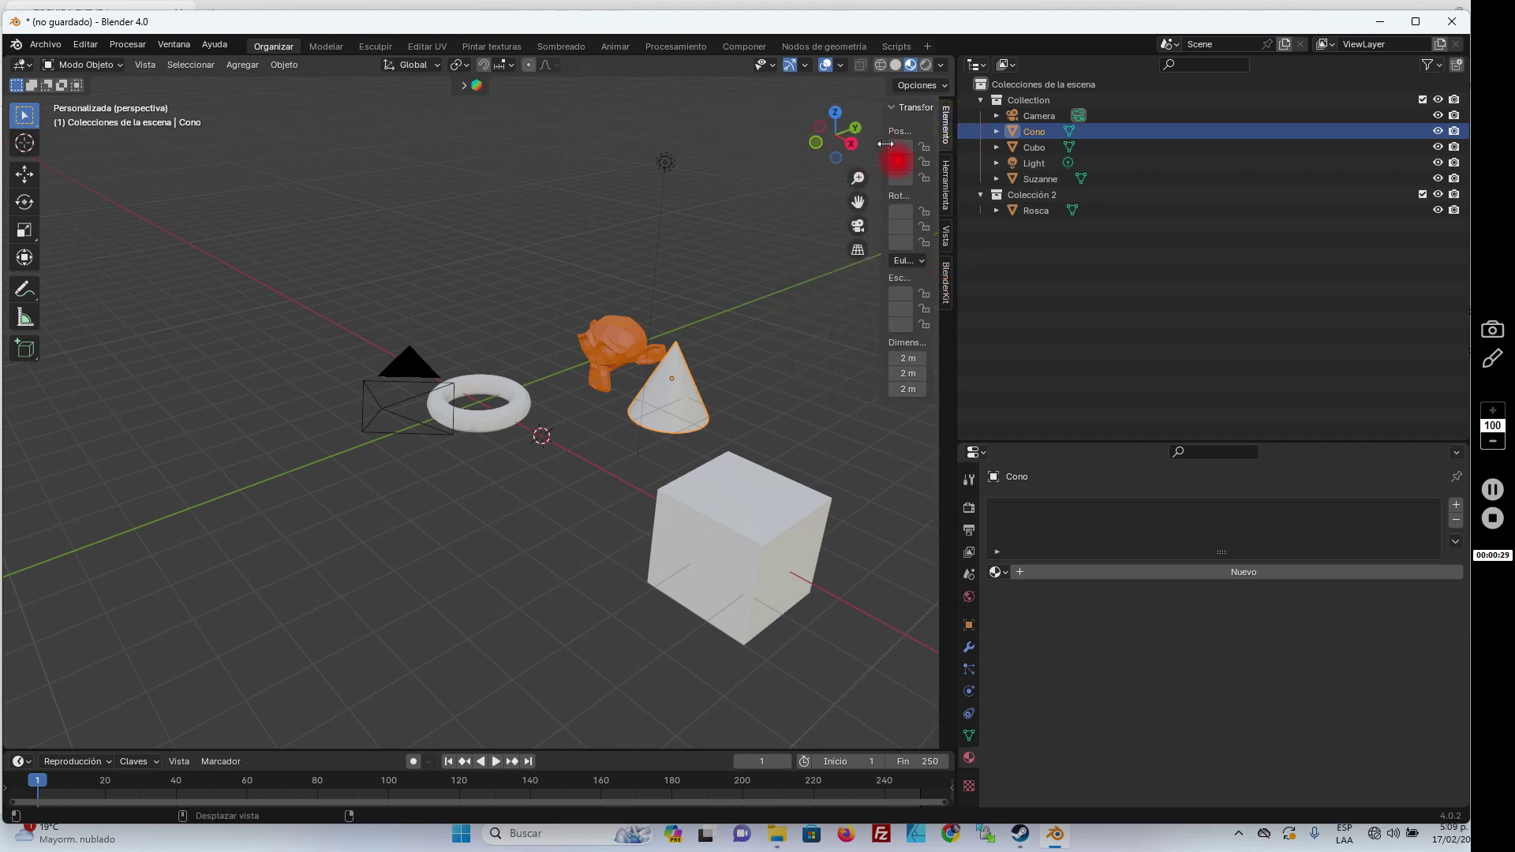
{"action": "left_click_drag", "start_coordinate": [789, 149], "coordinate": [931, 144]}
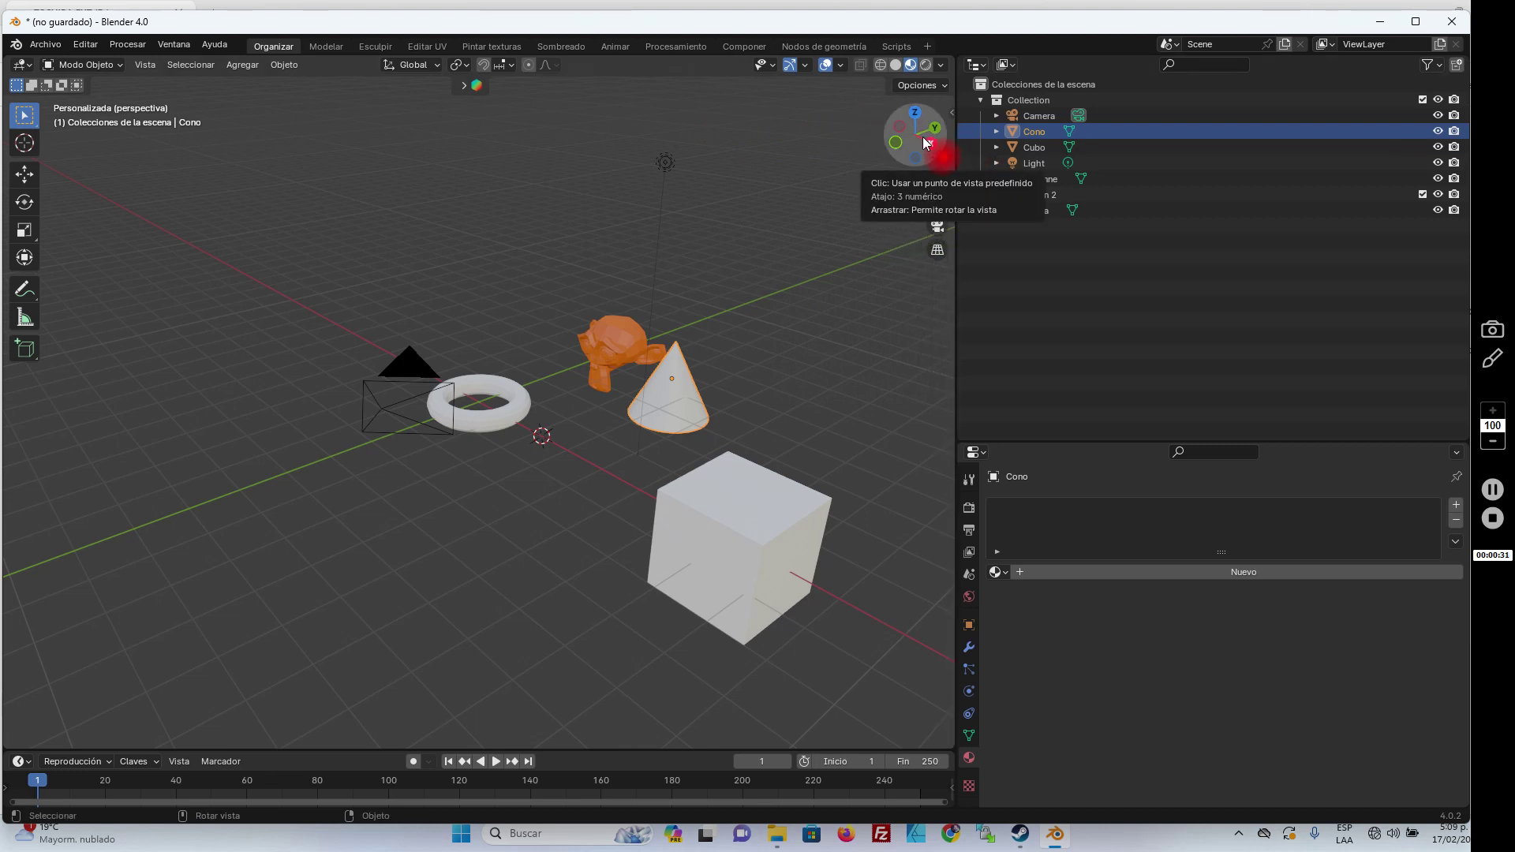
{"action": "left_click_drag", "start_coordinate": [930, 144], "coordinate": [925, 142]}
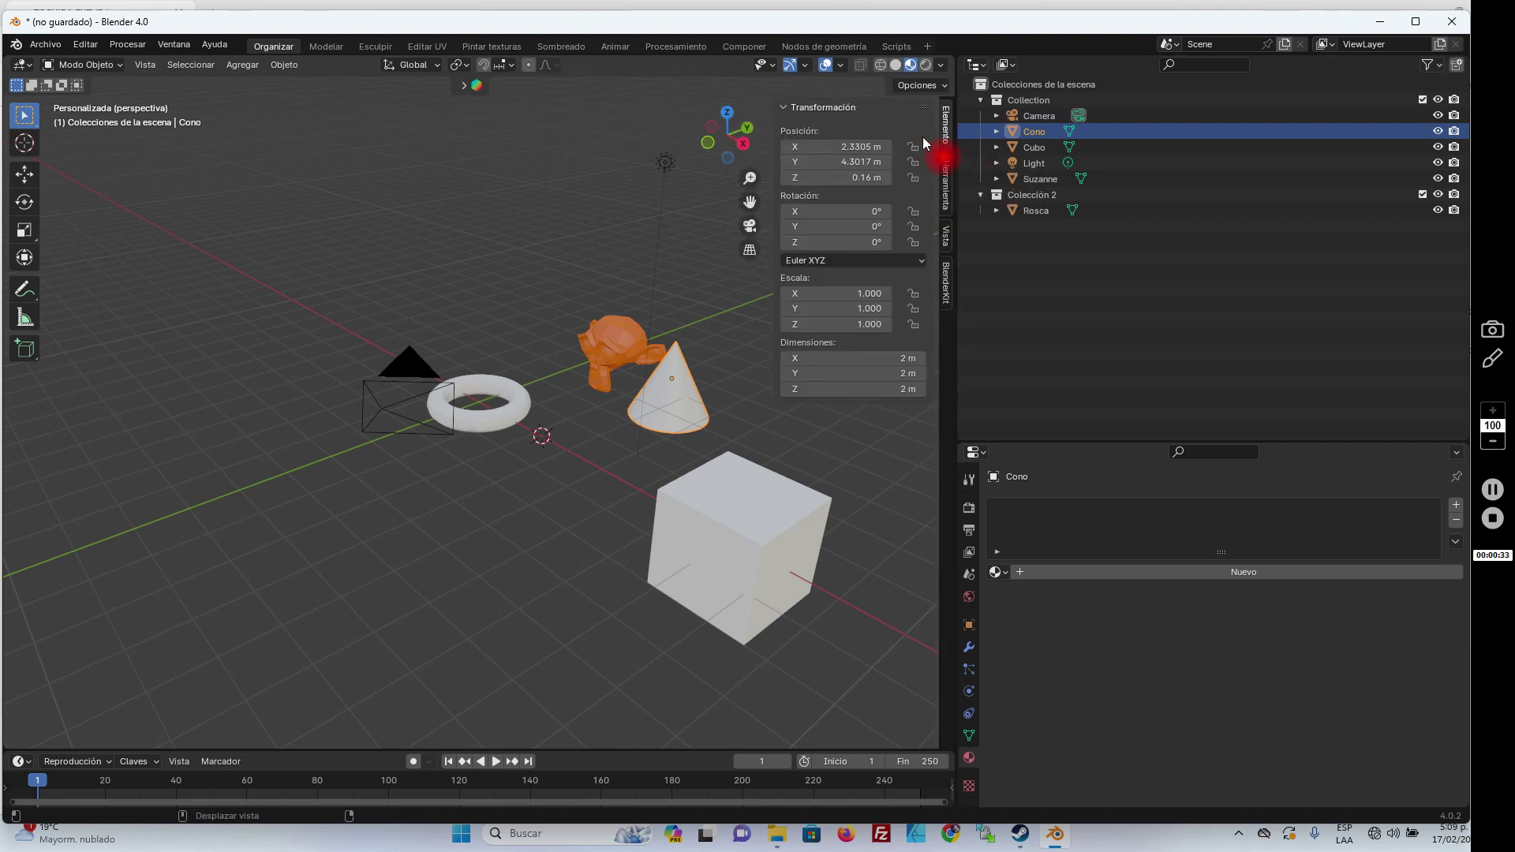
{"action": "left_click_drag", "start_coordinate": [925, 142], "coordinate": [924, 139]}
{"action": "mouse_move", "coordinate": [694, 405]}
{"action": "middle_mouse_down", "text": "shift"}
{"action": "mouse_move", "coordinate": [555, 368]}
{"action": "mouse_move", "coordinate": [631, 429]}
{"action": "middle_mouse_up", "text": "shift"}
{"action": "left_click", "coordinate": [631, 428]}
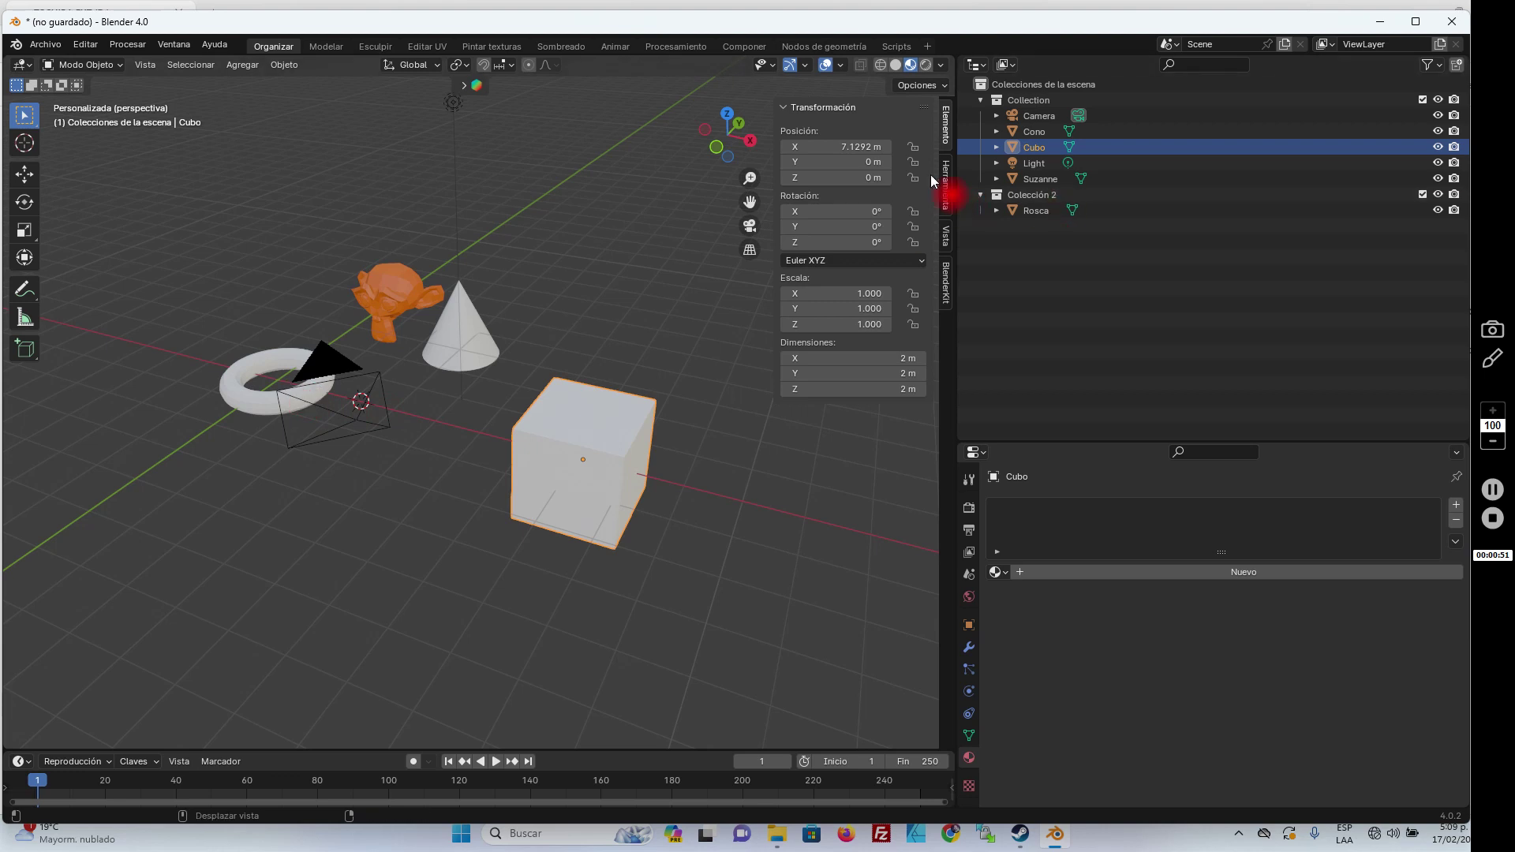
Enter the cube's location as X 1 m and Y 5 m in the sidebar
{"action": "left_click", "coordinate": [840, 146]}
{"action": "type", "text": "1"}
{"action": "left_click", "coordinate": [882, 178]}
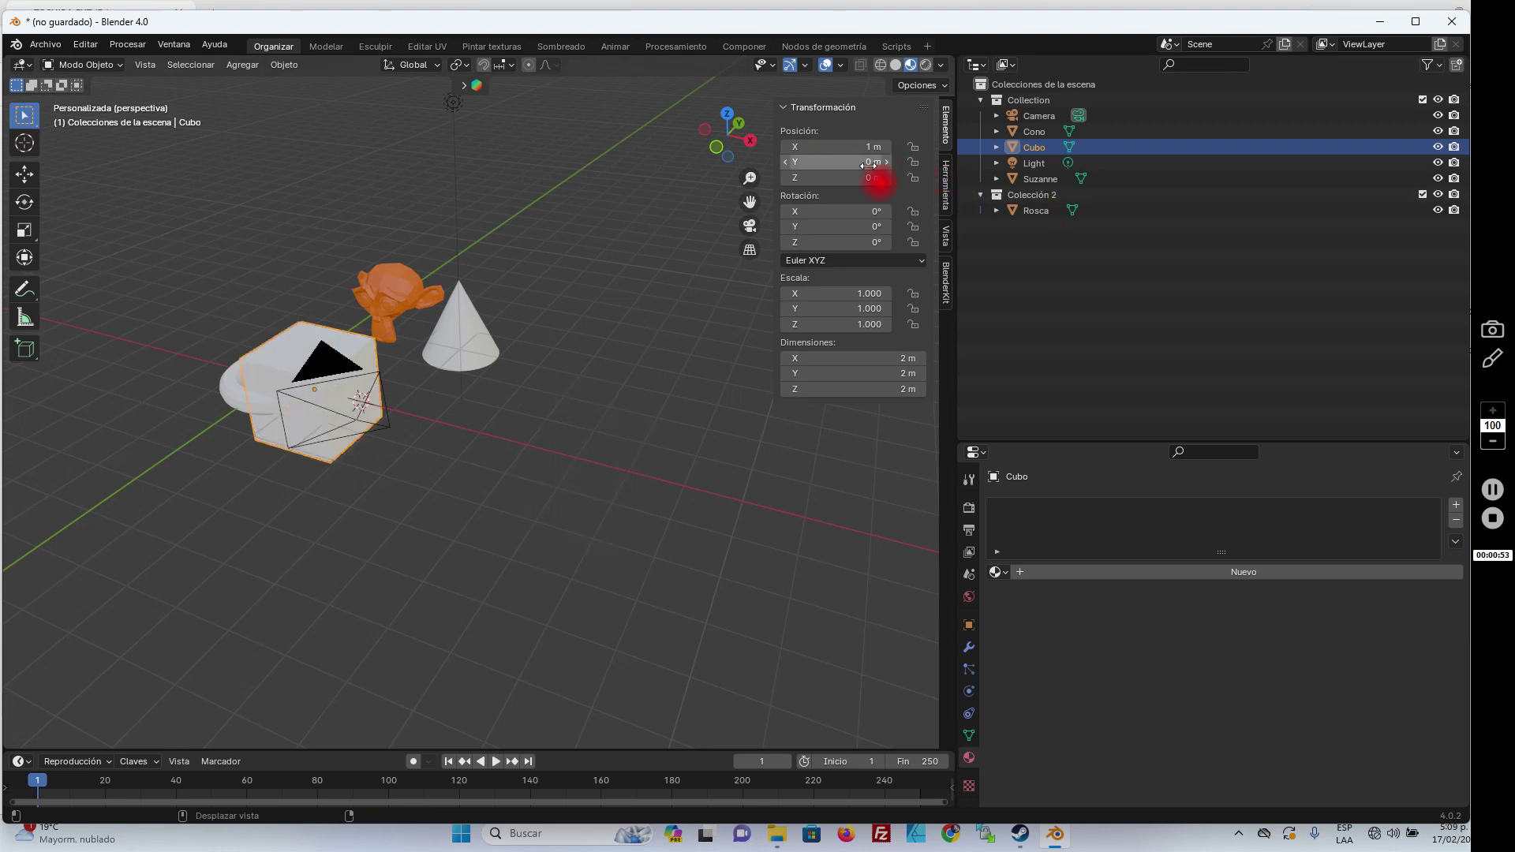
{"action": "left_click", "coordinate": [833, 159]}
{"action": "type", "text": "2"}
{"action": "left_click", "coordinate": [840, 175]}
{"action": "left_click", "coordinate": [844, 161]}
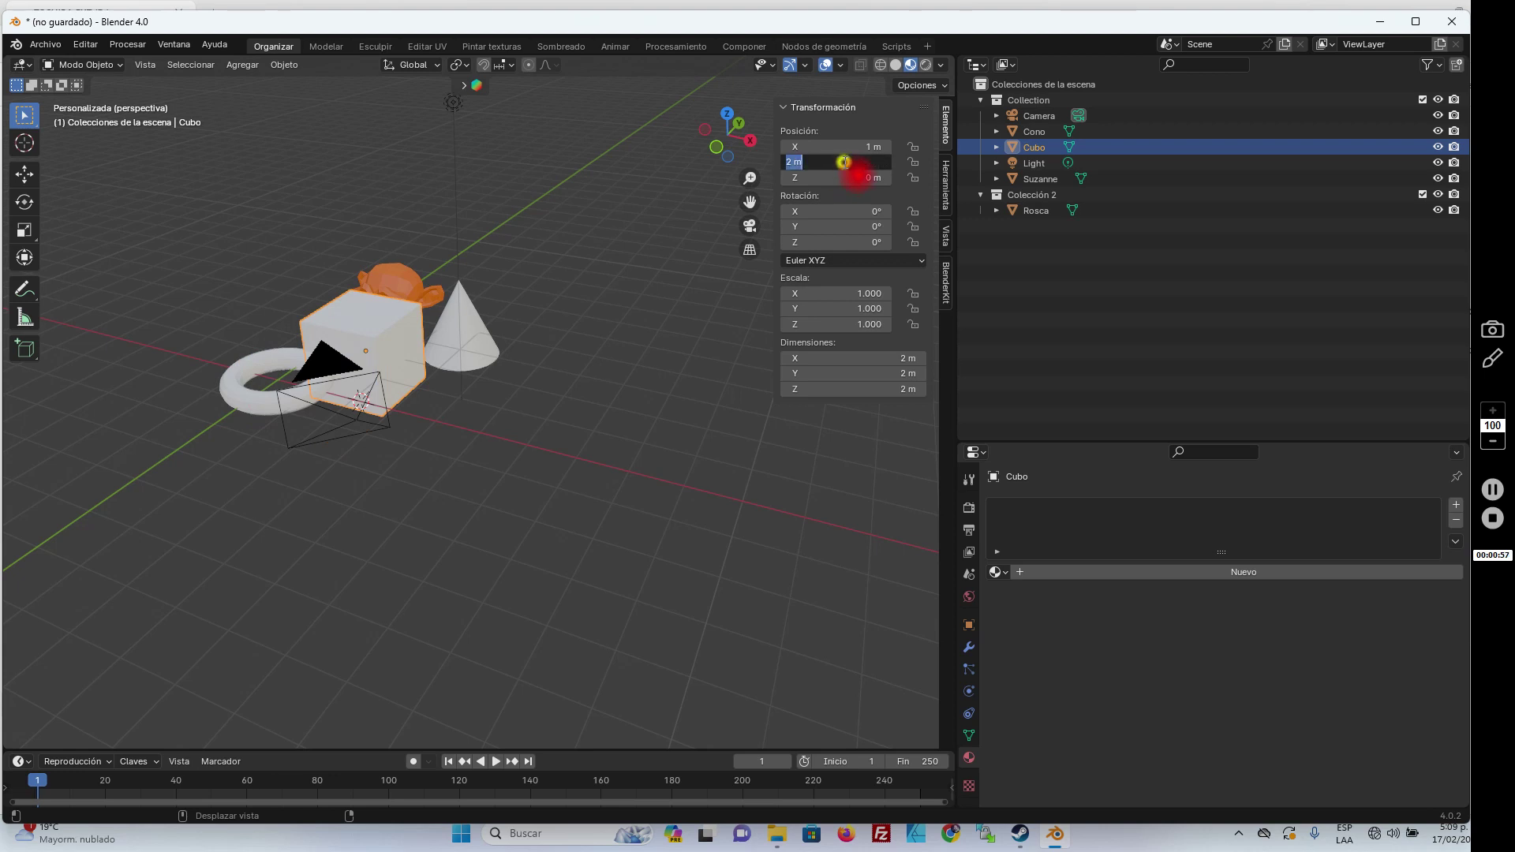
{"action": "type", "text": "5"}
{"action": "key", "text": "Return"}
{"action": "mouse_move", "coordinate": [756, 227]}
{"action": "middle_mouse_down"}
{"action": "mouse_move", "coordinate": [348, 407]}
{"action": "mouse_move", "coordinate": [756, 199]}
{"action": "middle_mouse_up"}
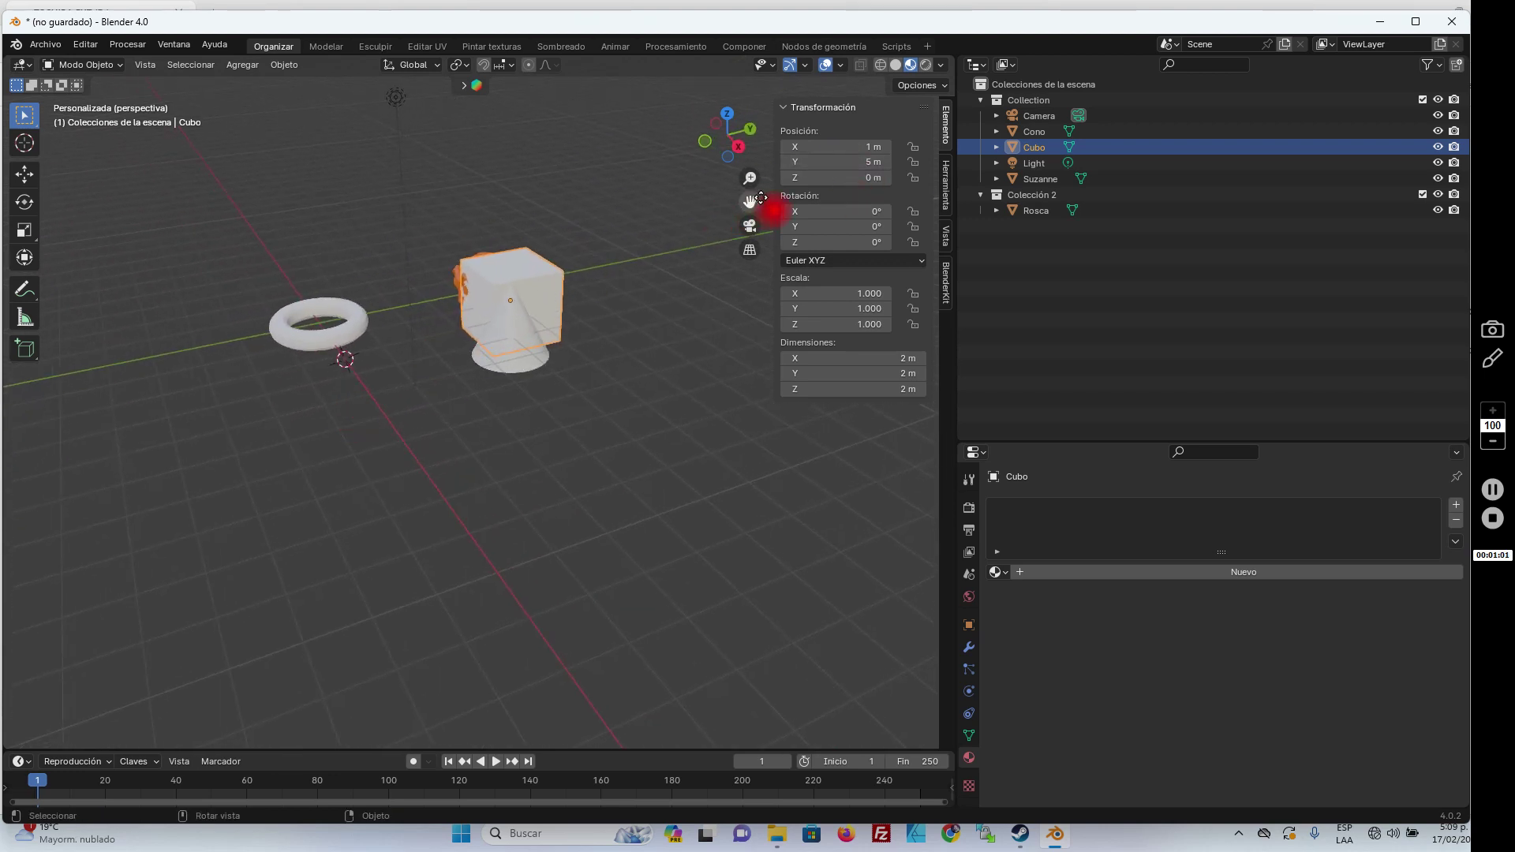
Set the cube's Z location to 2 m and slide Y down to 3.86 m
{"action": "left_click", "coordinate": [843, 179]}
{"action": "type", "text": "2"}
{"action": "key", "text": "Return"}
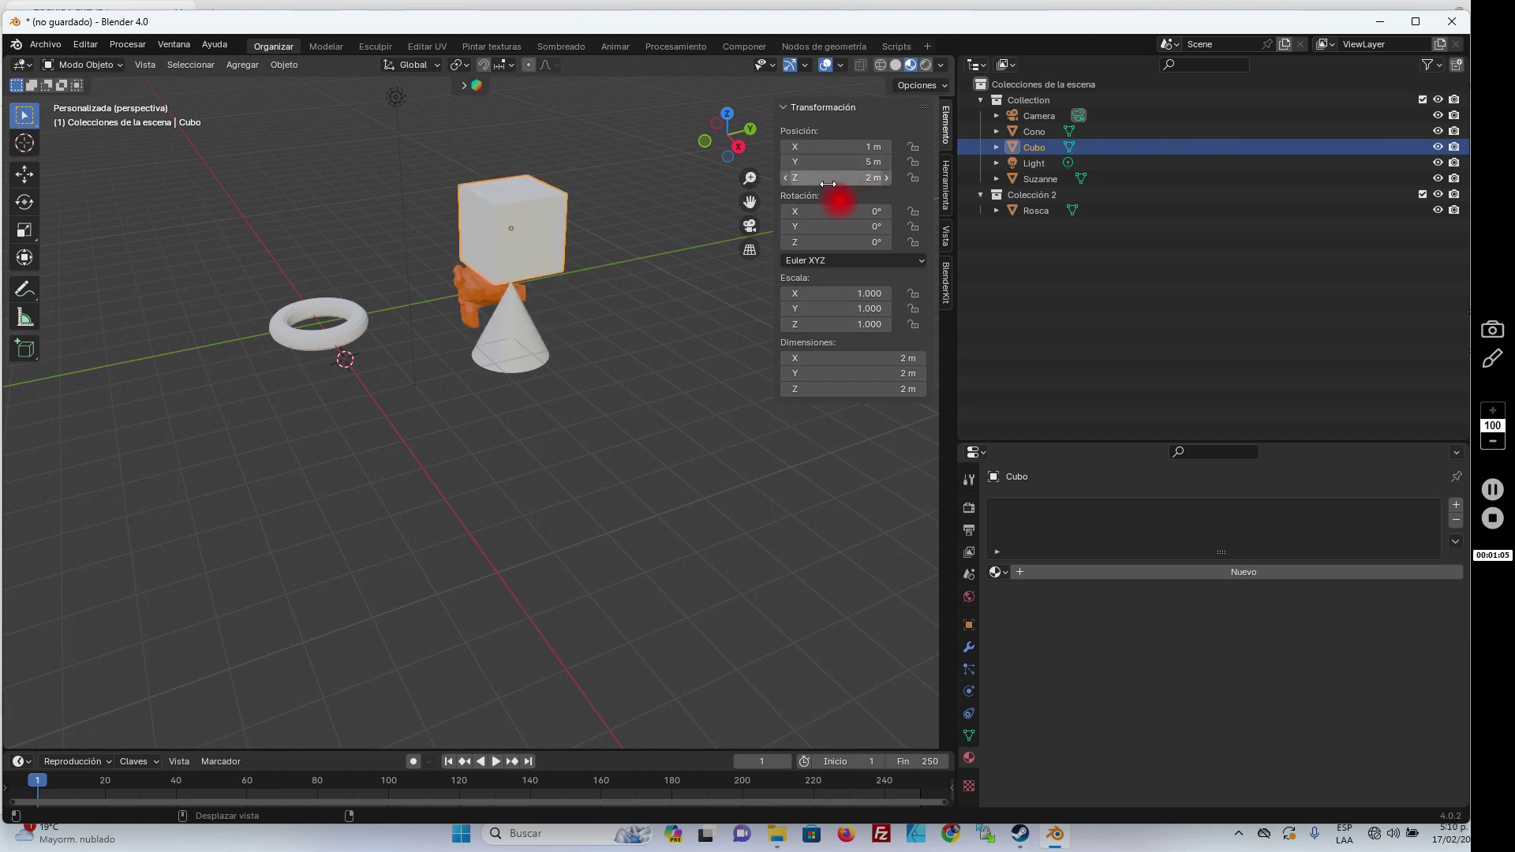
{"action": "mouse_move", "coordinate": [482, 241]}
{"action": "middle_mouse_down"}
{"action": "mouse_move", "coordinate": [541, 284]}
{"action": "mouse_move", "coordinate": [265, 476]}
{"action": "middle_mouse_up"}
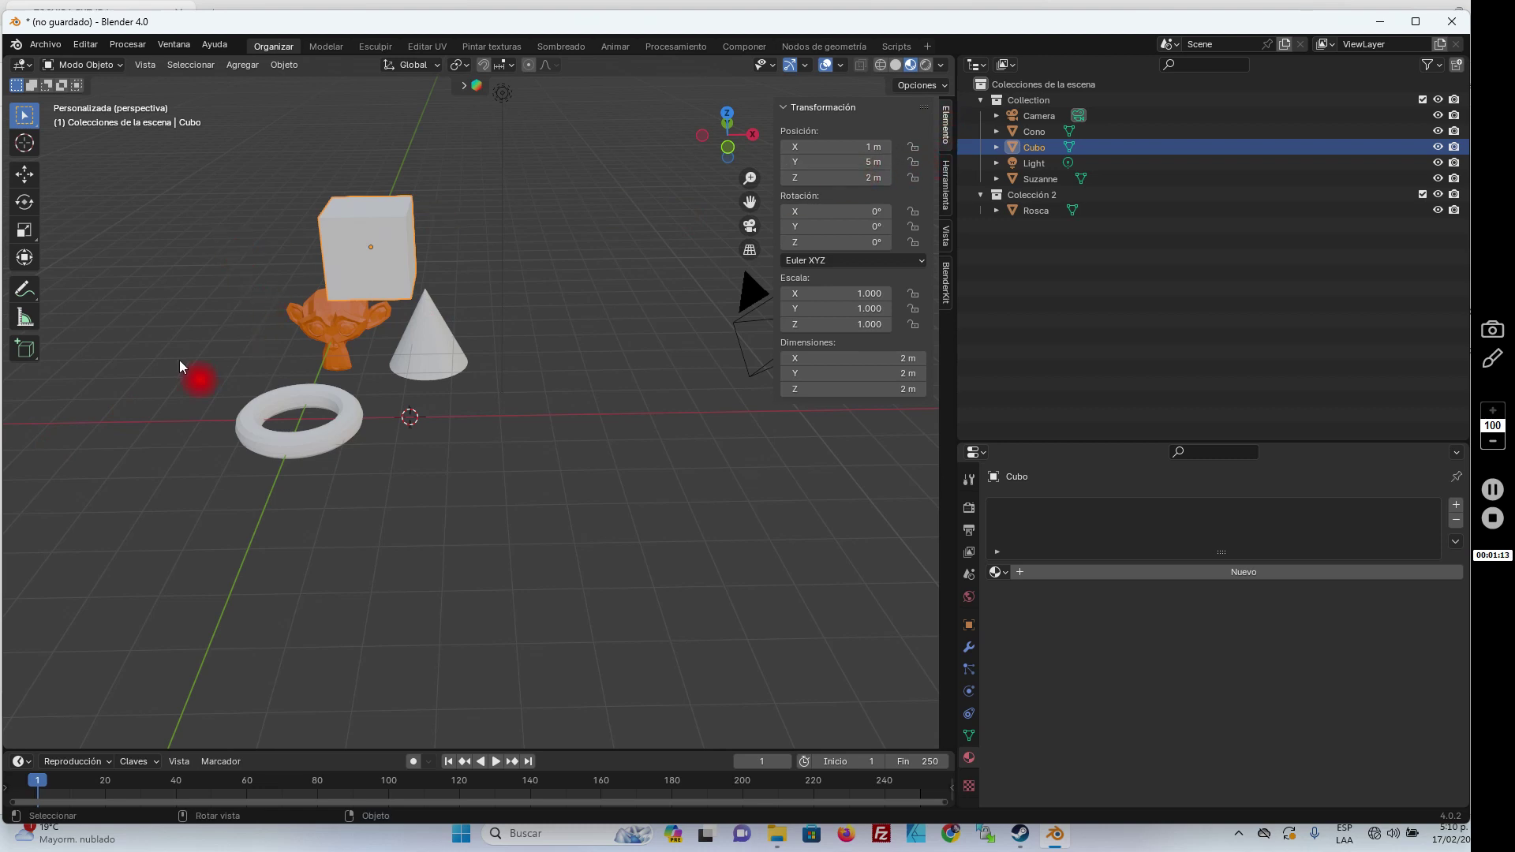
{"action": "left_click_drag", "start_coordinate": [868, 161], "coordinate": [710, 146]}
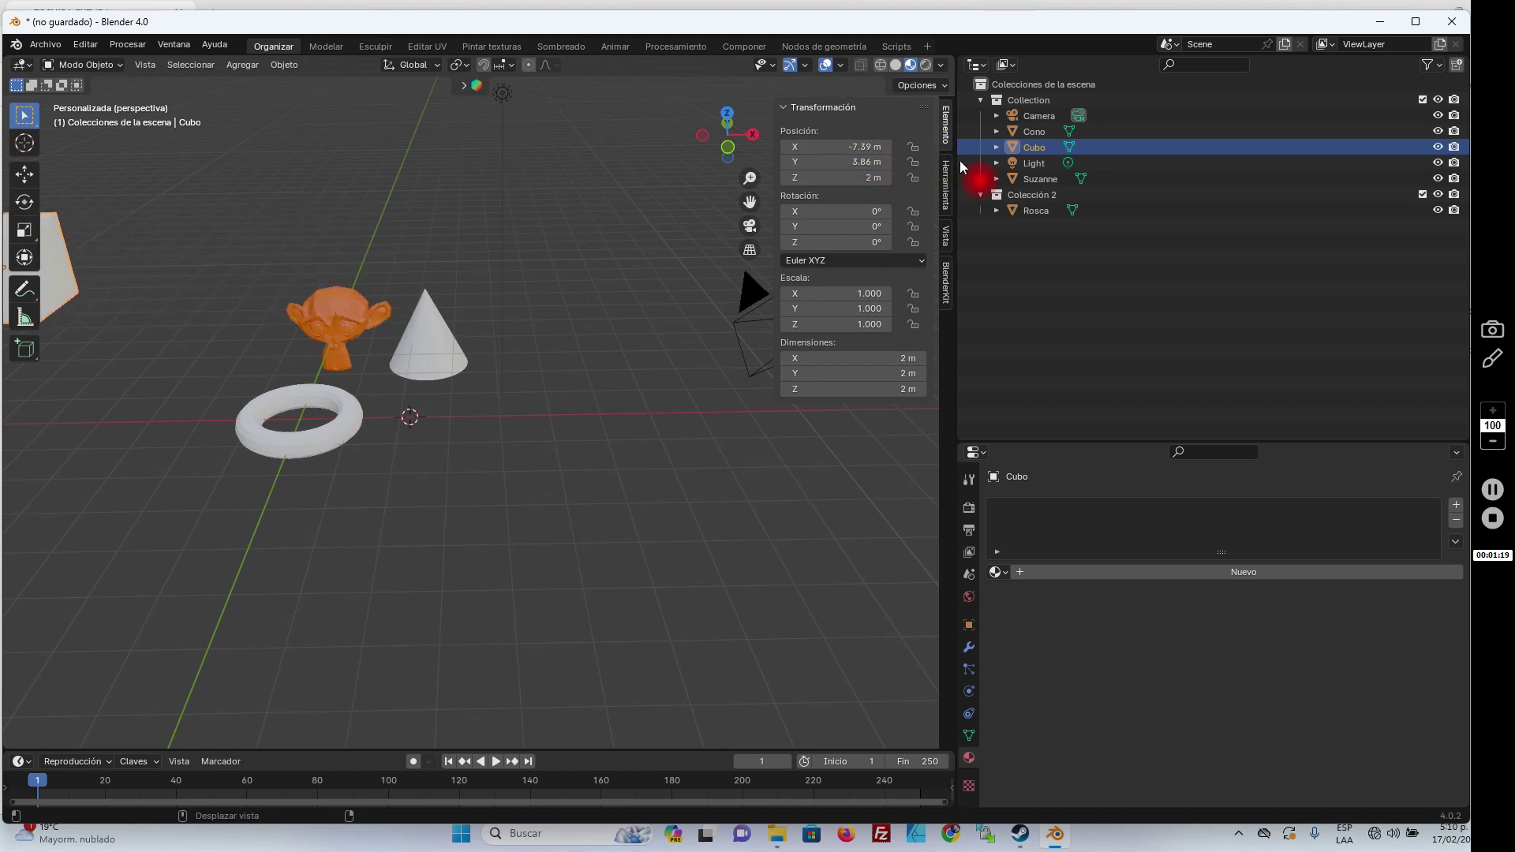
Set the cube's X location to -20 m, then reselect it and orbit closer
{"action": "left_click", "coordinate": [860, 147]}
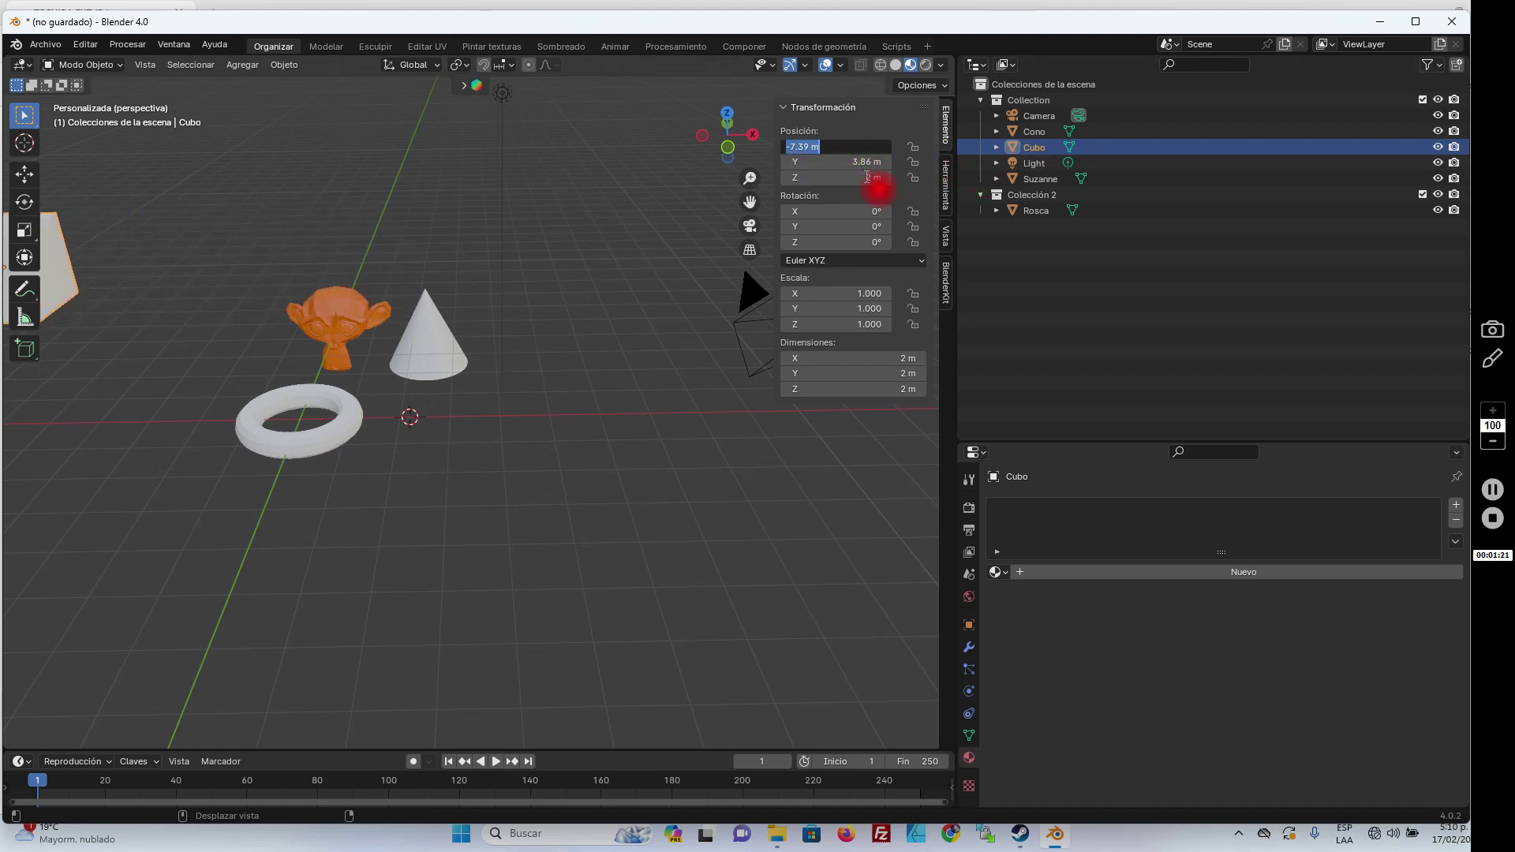
{"action": "type", "text": "-20"}
{"action": "key", "text": "Return"}
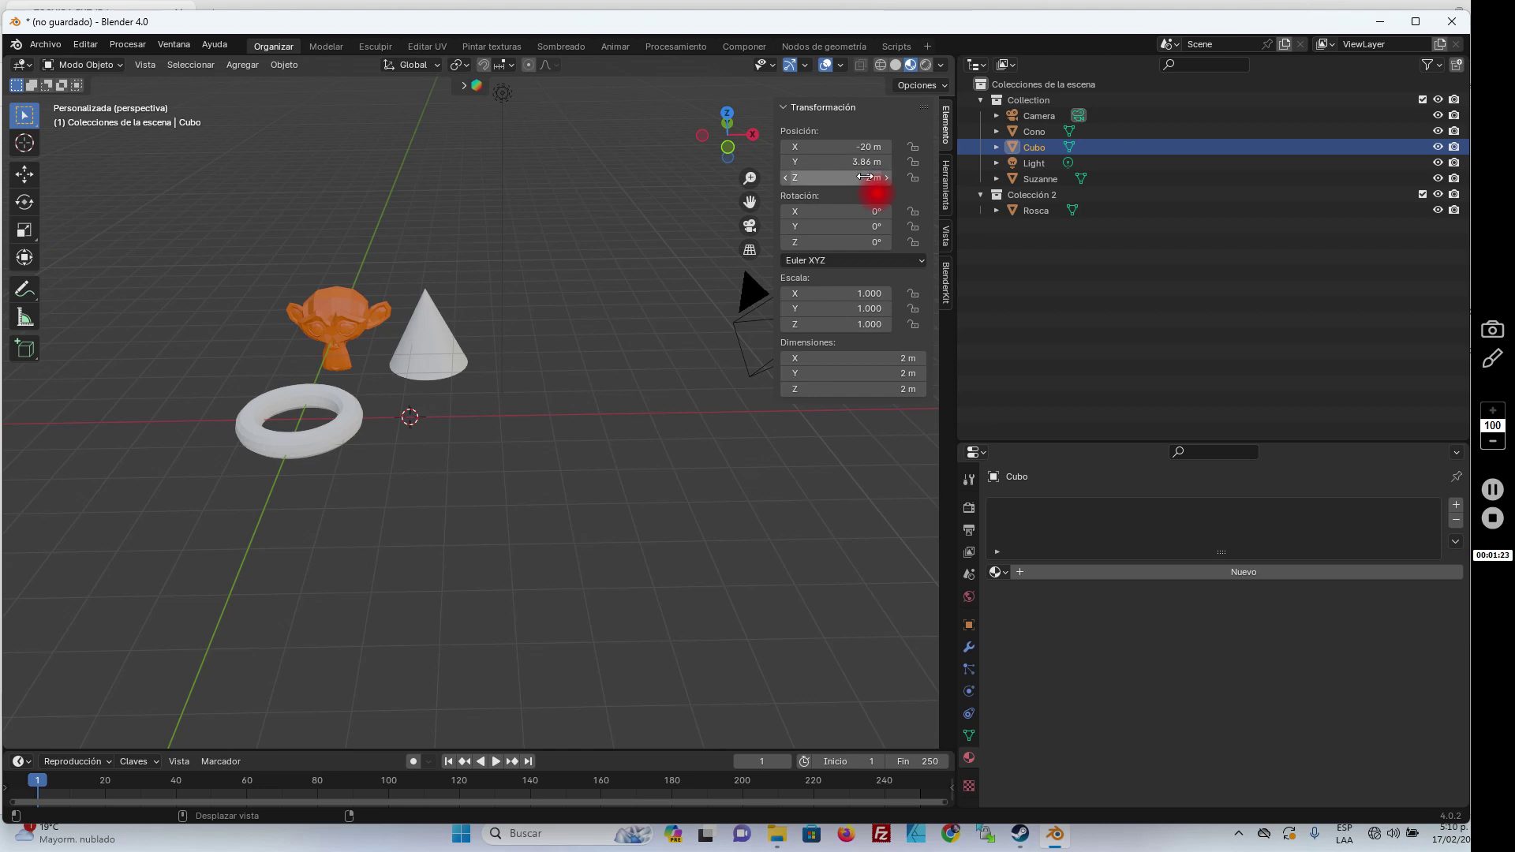
{"action": "left_click", "coordinate": [508, 253]}
{"action": "scroll", "coordinate": [234, 235], "scroll_direction": "down", "scroll_amount": 6}
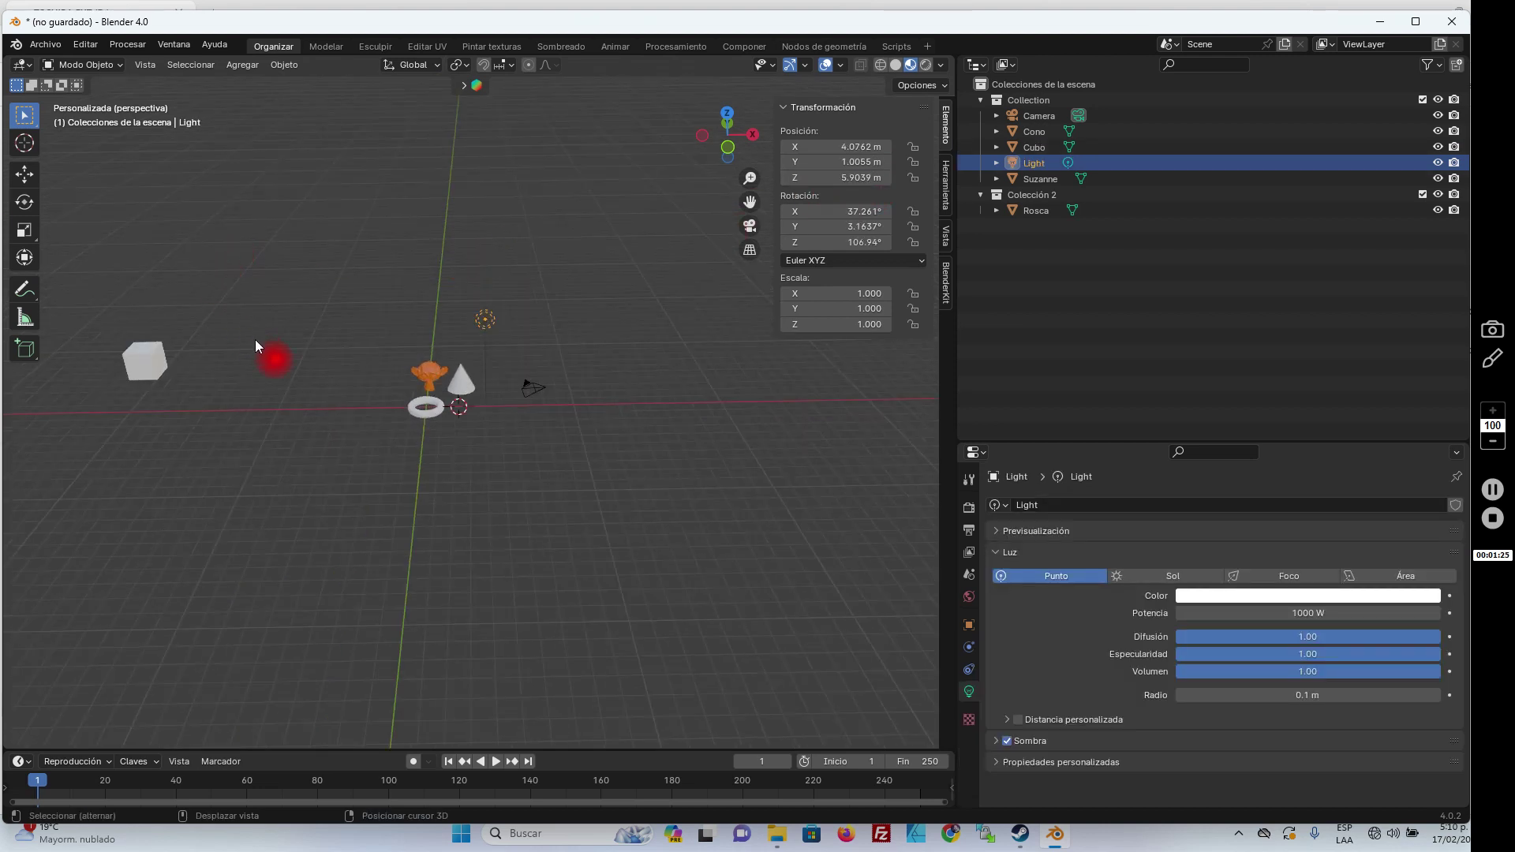
{"action": "middle_click_drag", "start_coordinate": [254, 340], "coordinate": [466, 372]}
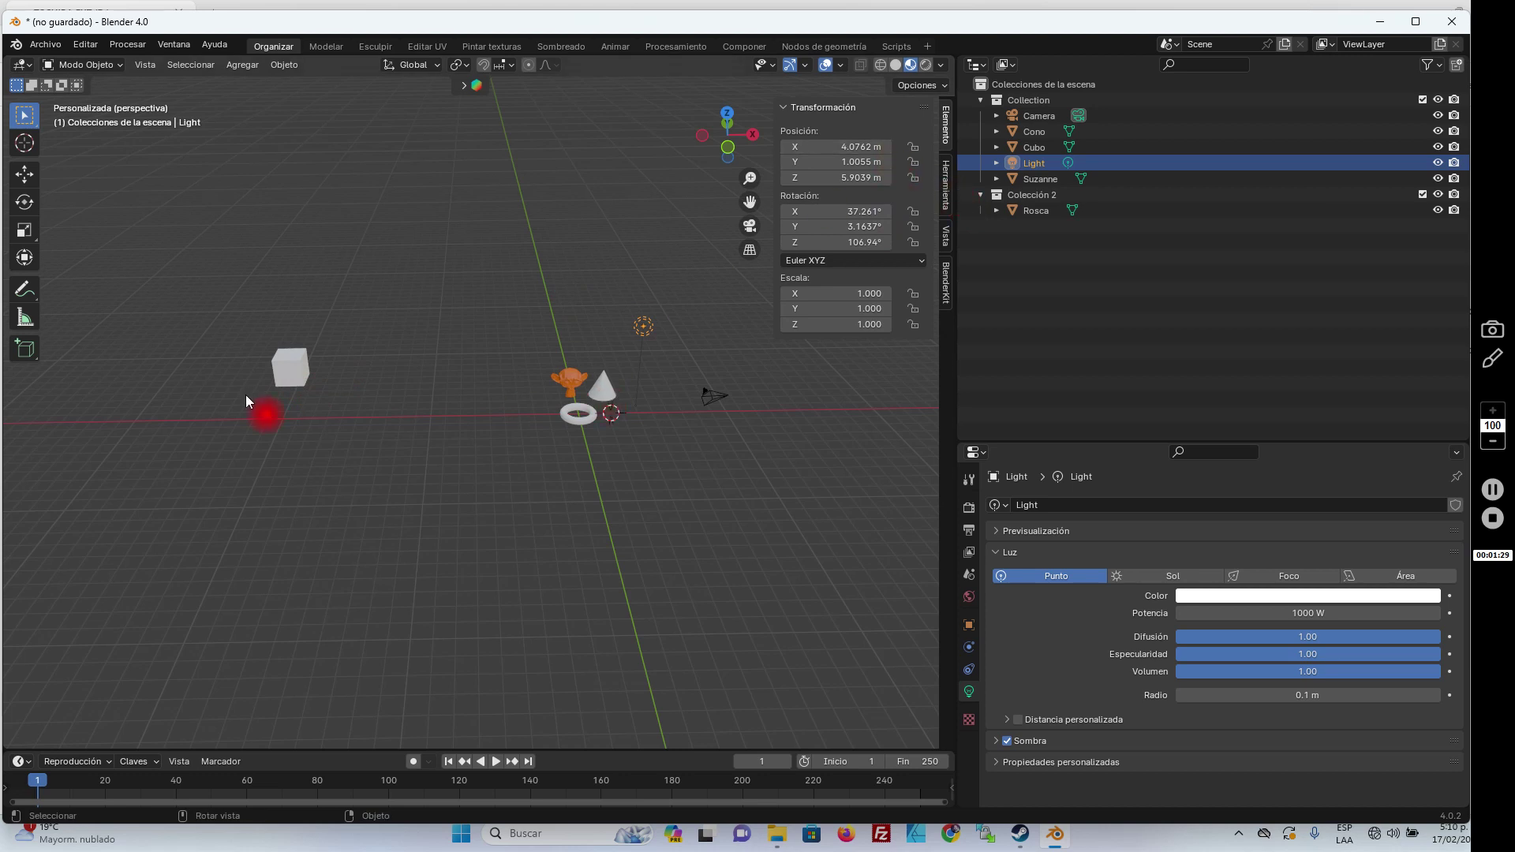
{"action": "left_click", "coordinate": [290, 367]}
{"action": "middle_click_drag", "start_coordinate": [747, 203], "coordinate": [421, 331]}
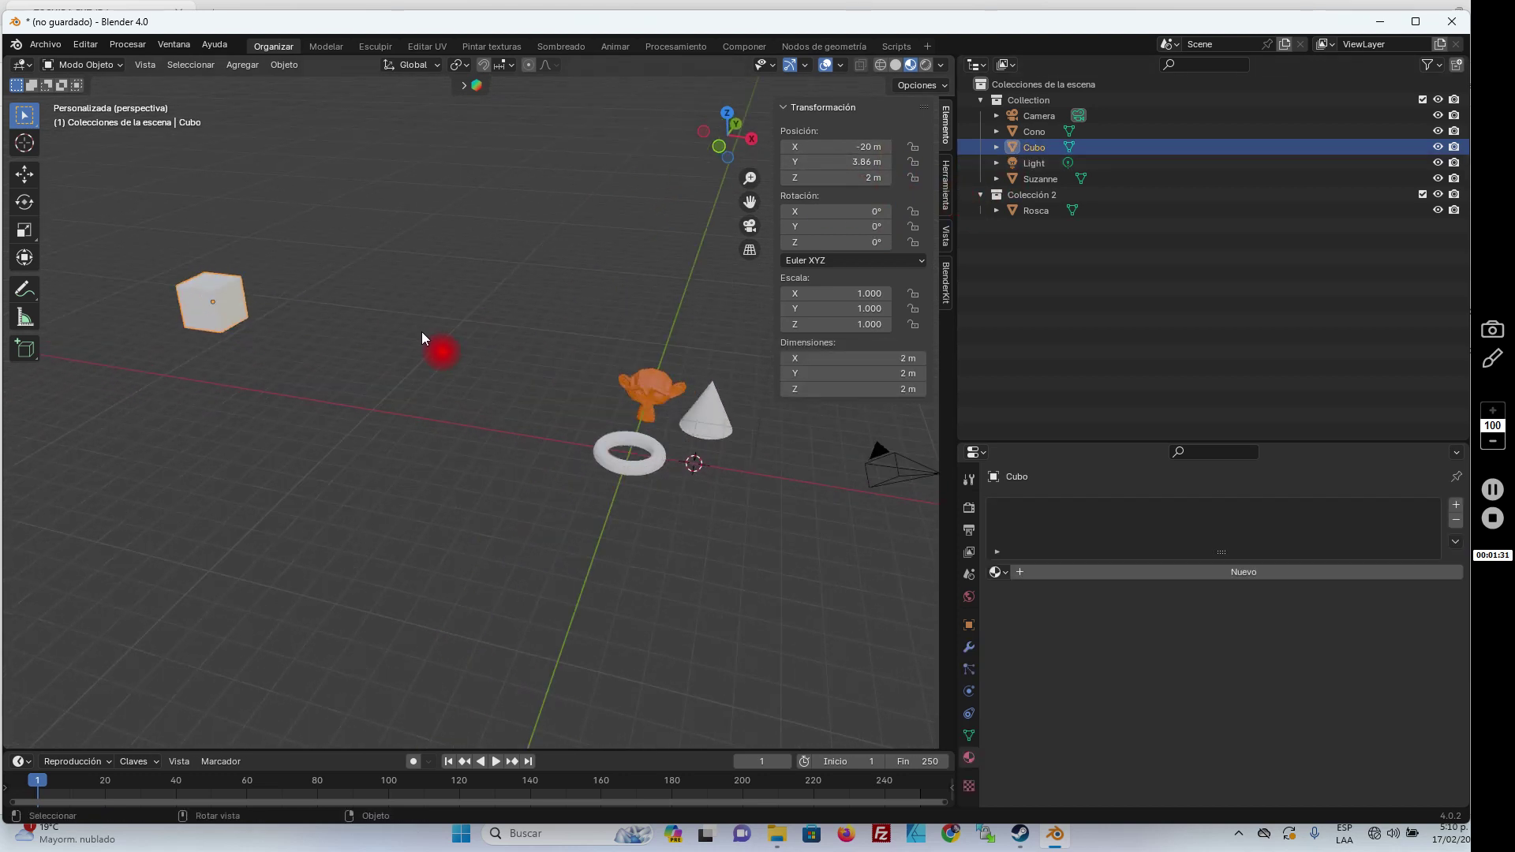
Rotate the cube 45° on X and 45° on Y, orbiting to check the tilt
{"action": "left_click", "coordinate": [837, 211]}
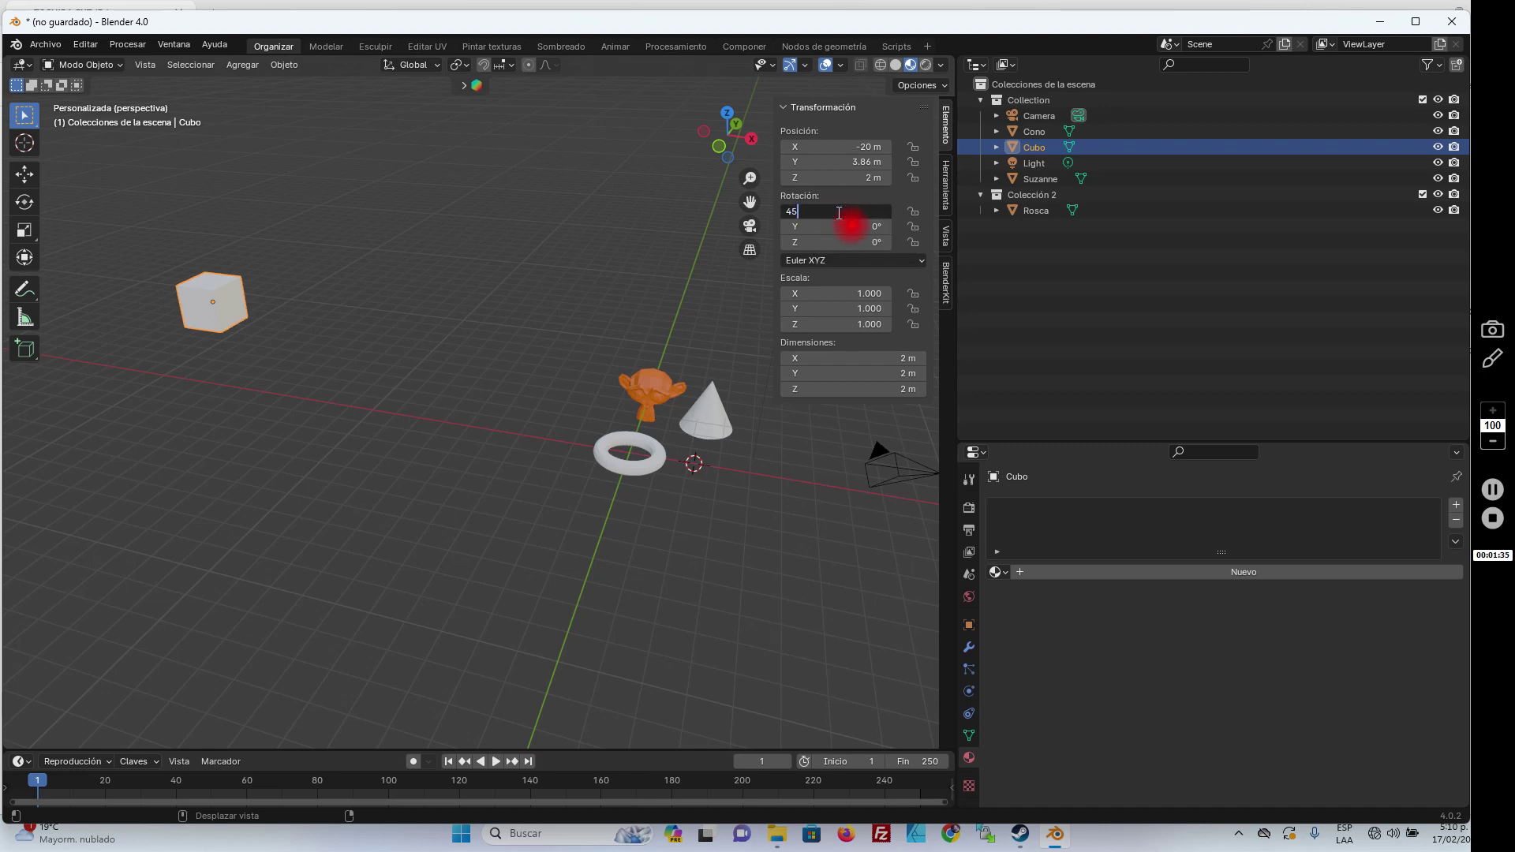
{"action": "key", "text": "Return"}
{"action": "mouse_move", "coordinate": [587, 295]}
{"action": "middle_mouse_down"}
{"action": "mouse_move", "coordinate": [690, 294]}
{"action": "mouse_move", "coordinate": [876, 228]}
{"action": "middle_mouse_up"}
{"action": "left_click", "coordinate": [852, 226]}
{"action": "type", "text": "45"}
{"action": "key", "text": "Return"}
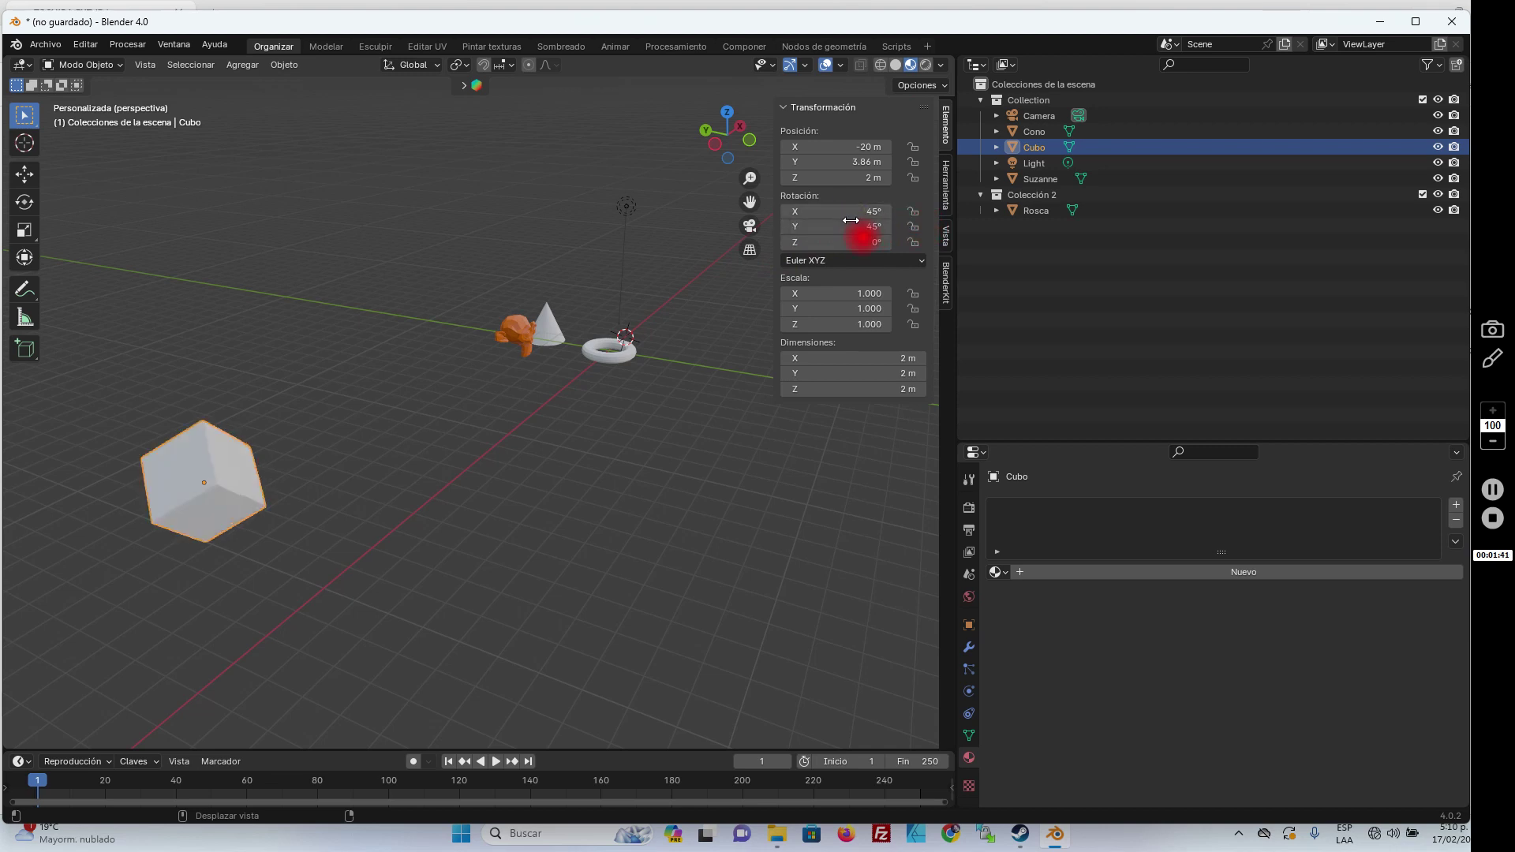
{"action": "mouse_move", "coordinate": [126, 493]}
{"action": "middle_mouse_down"}
{"action": "mouse_move", "coordinate": [188, 461]}
{"action": "mouse_move", "coordinate": [447, 509]}
{"action": "mouse_move", "coordinate": [451, 454]}
{"action": "middle_mouse_up"}
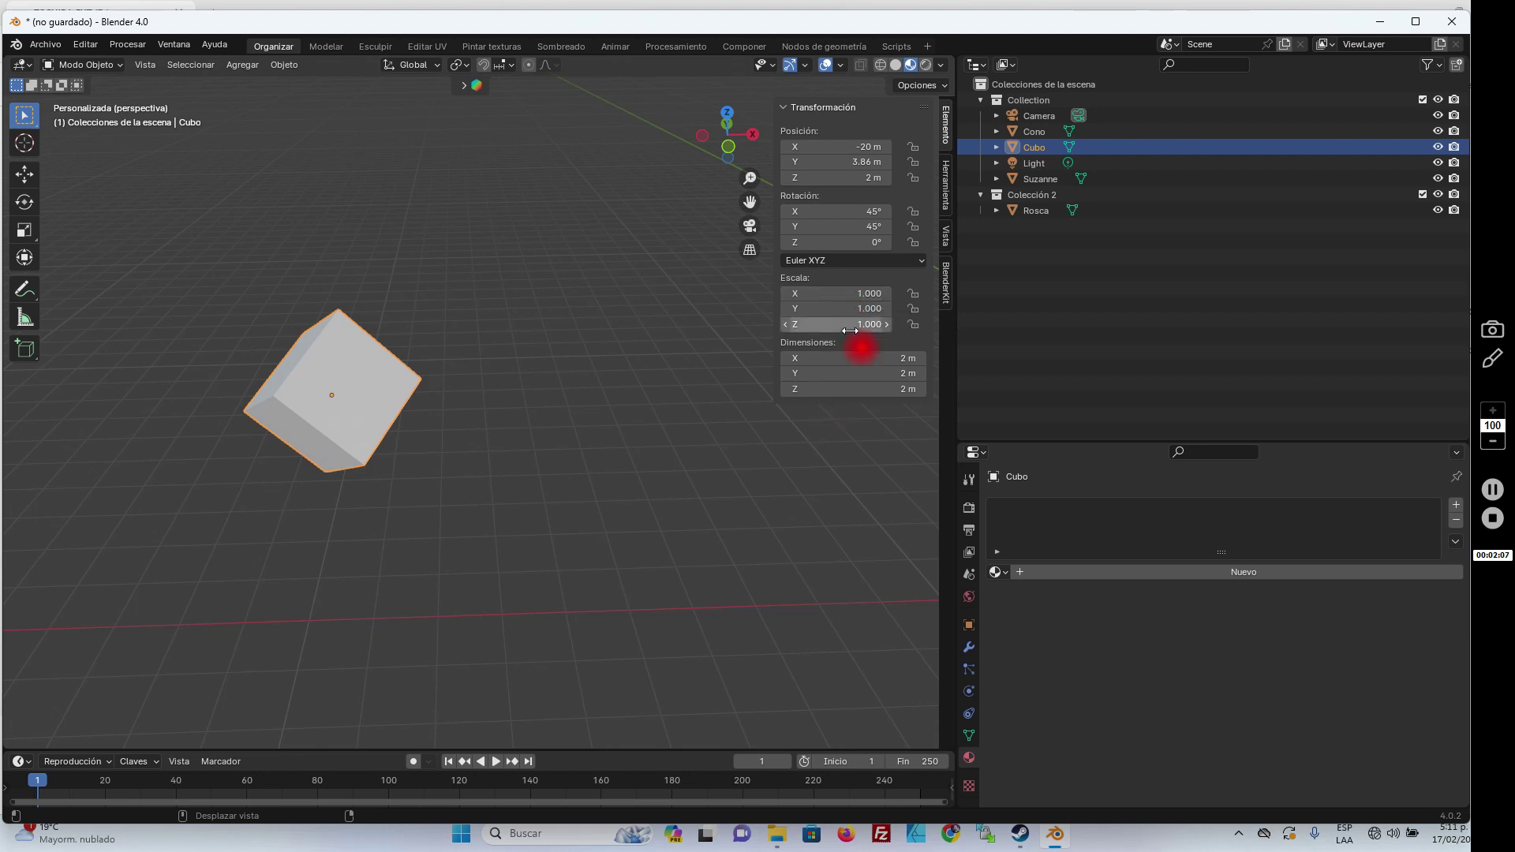
Set the cube's Z dimension to 4 m, making it 4 m tall
{"action": "left_click", "coordinate": [856, 390]}
{"action": "type", "text": "4"}
{"action": "key", "text": "Return"}
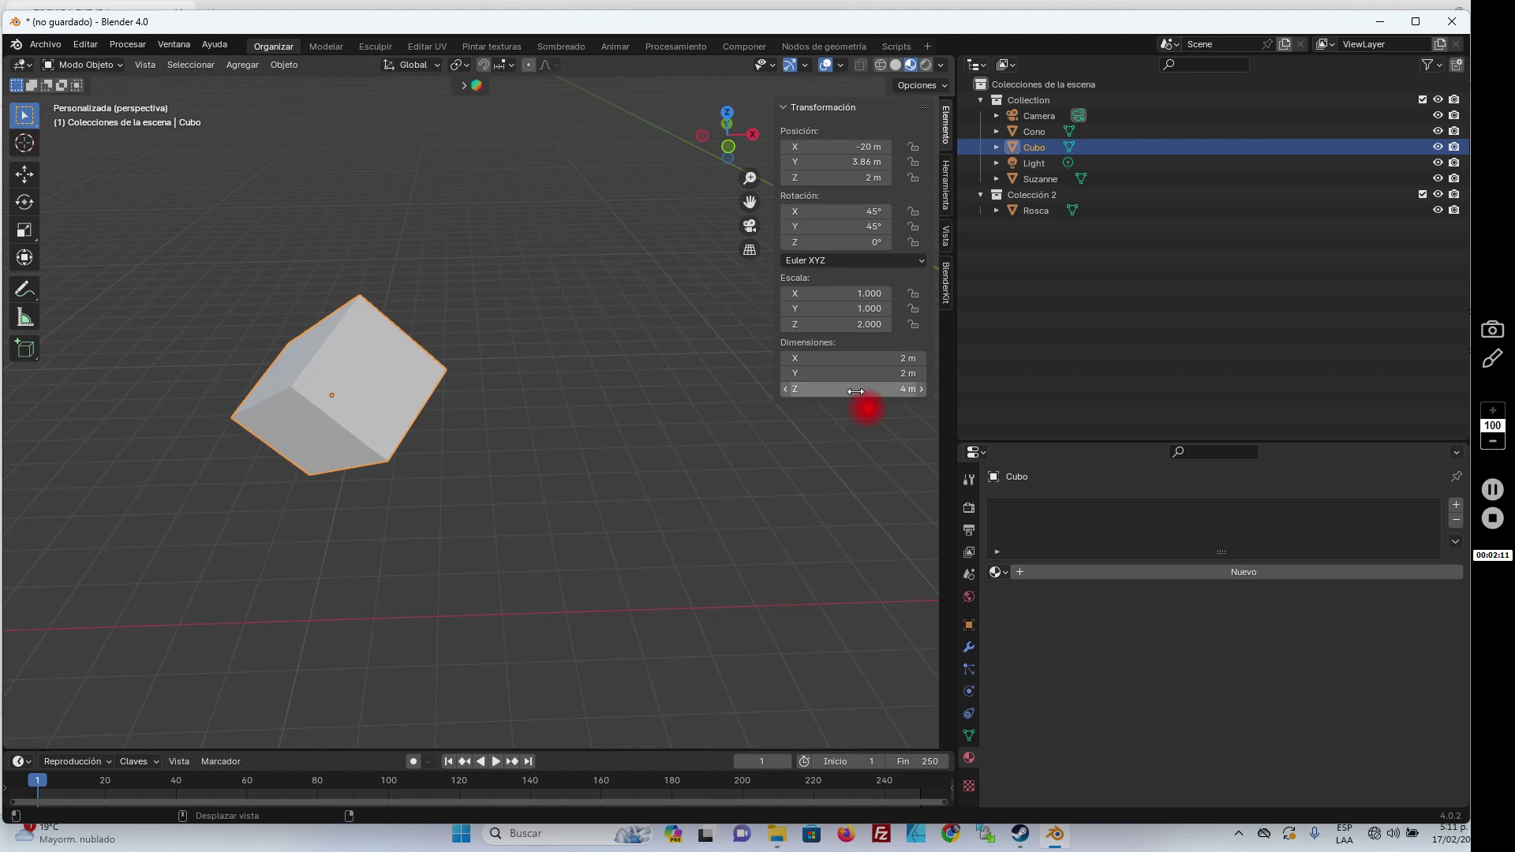
{"action": "middle_click_drag", "start_coordinate": [173, 364], "coordinate": [280, 365]}
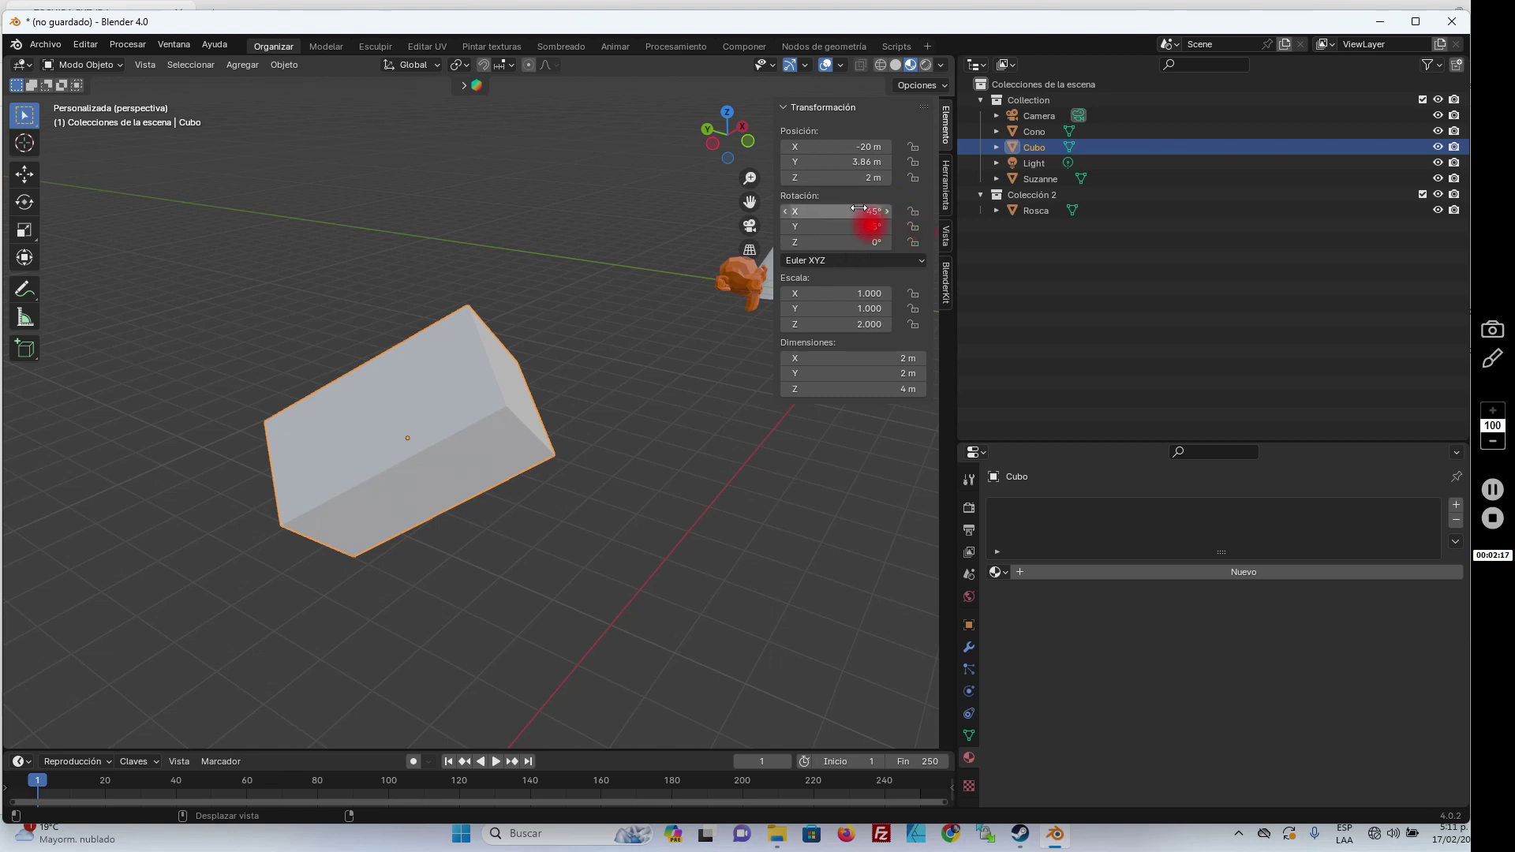
Reset the cube's X rotation to 0° and cancel a stray free rotation
{"action": "left_click", "coordinate": [867, 212]}
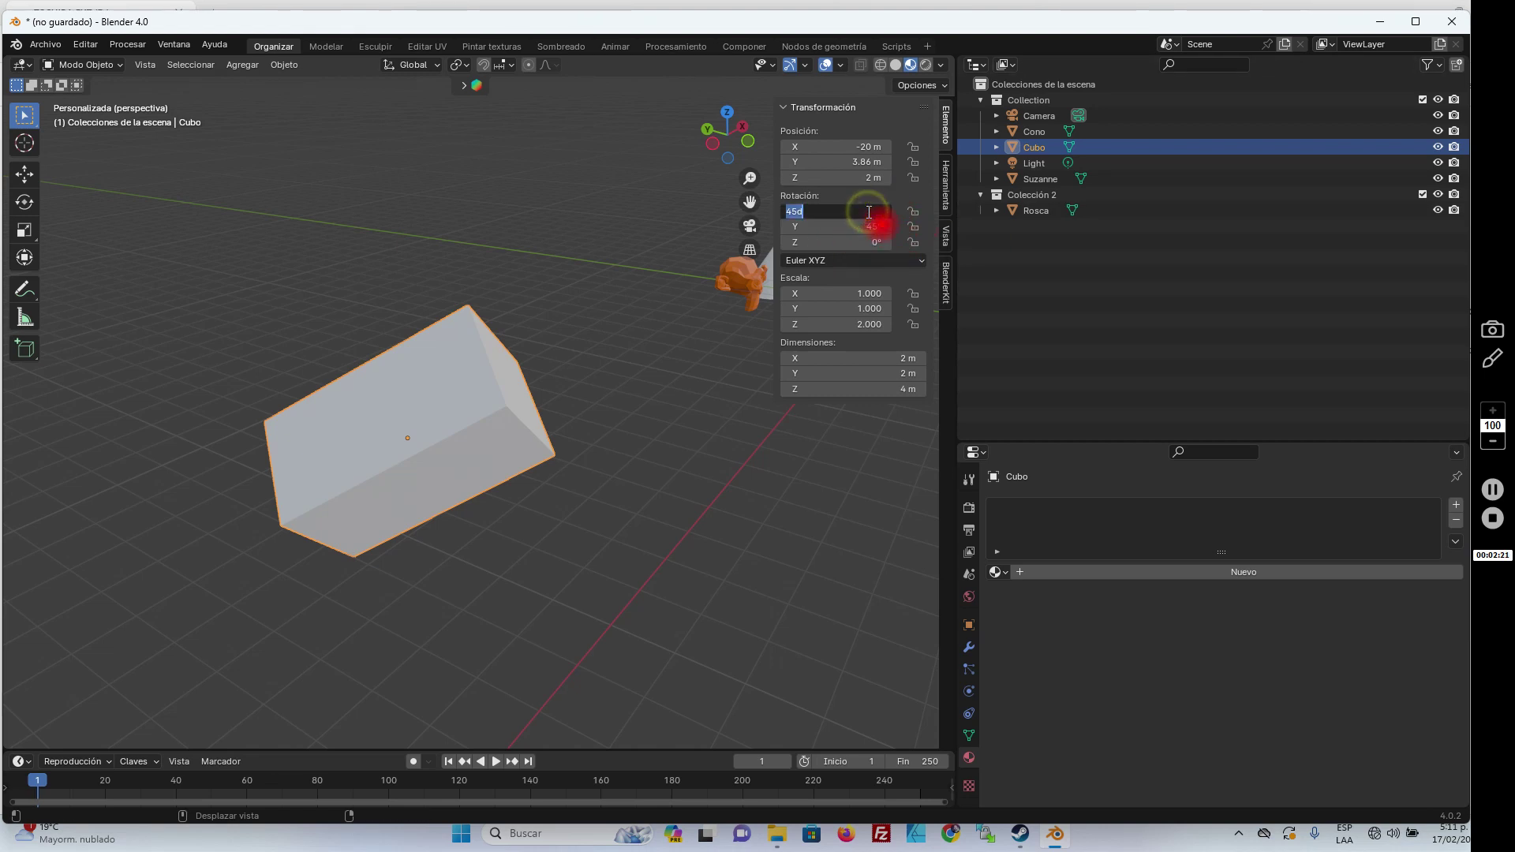
{"action": "type", "text": "0"}
{"action": "key", "text": "Return"}
{"action": "mouse_move", "coordinate": [462, 268]}
{"action": "middle_mouse_down"}
{"action": "mouse_move", "coordinate": [525, 376]}
{"action": "mouse_move", "coordinate": [334, 400]}
{"action": "mouse_move", "coordinate": [523, 436]}
{"action": "middle_mouse_up"}
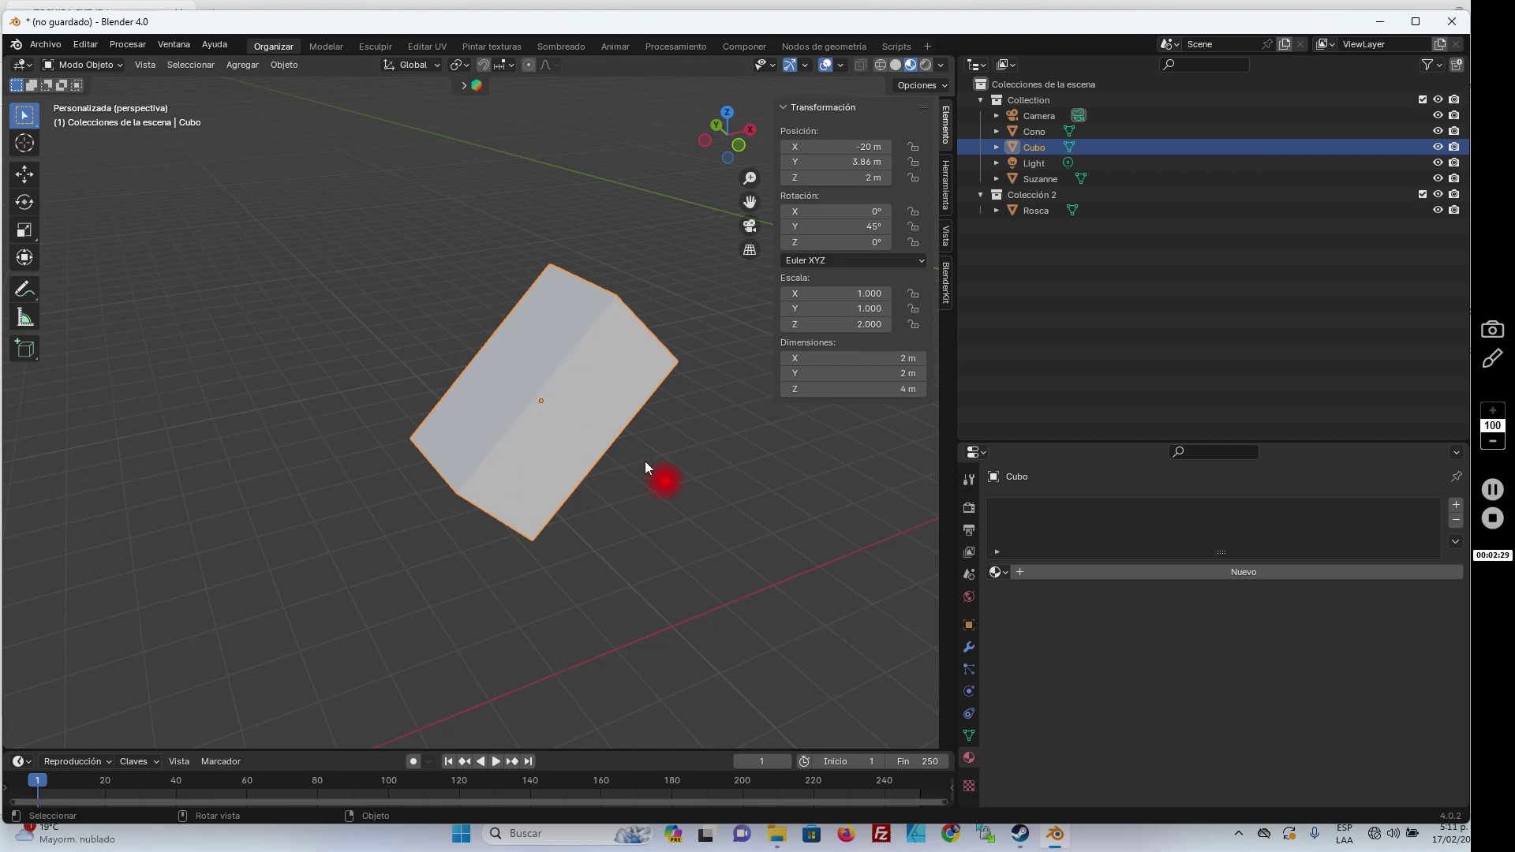
{"action": "key", "text": "r"}
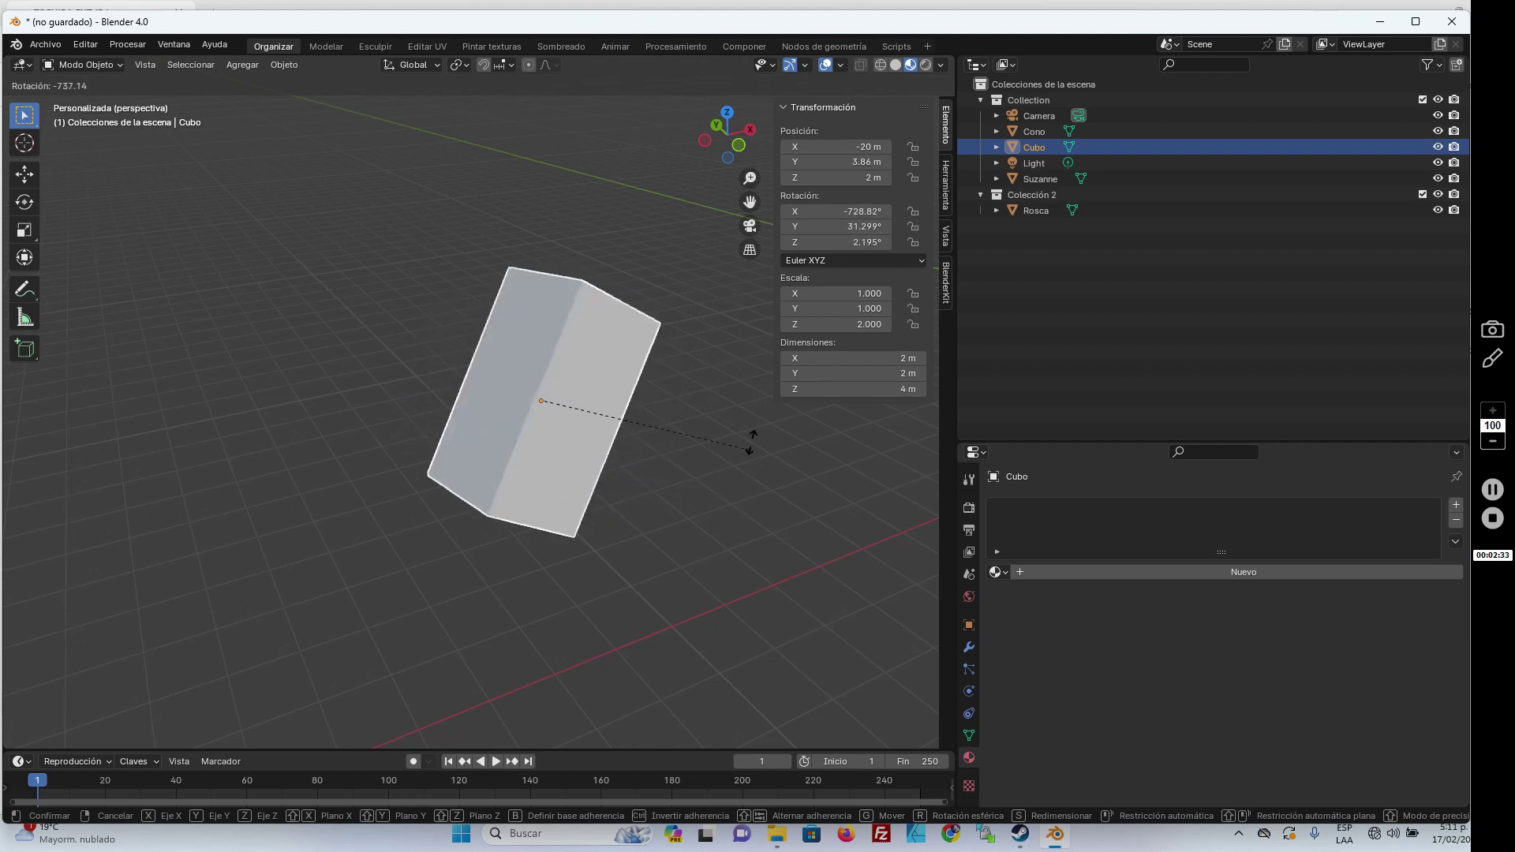
{"action": "right_click", "coordinate": [746, 307]}
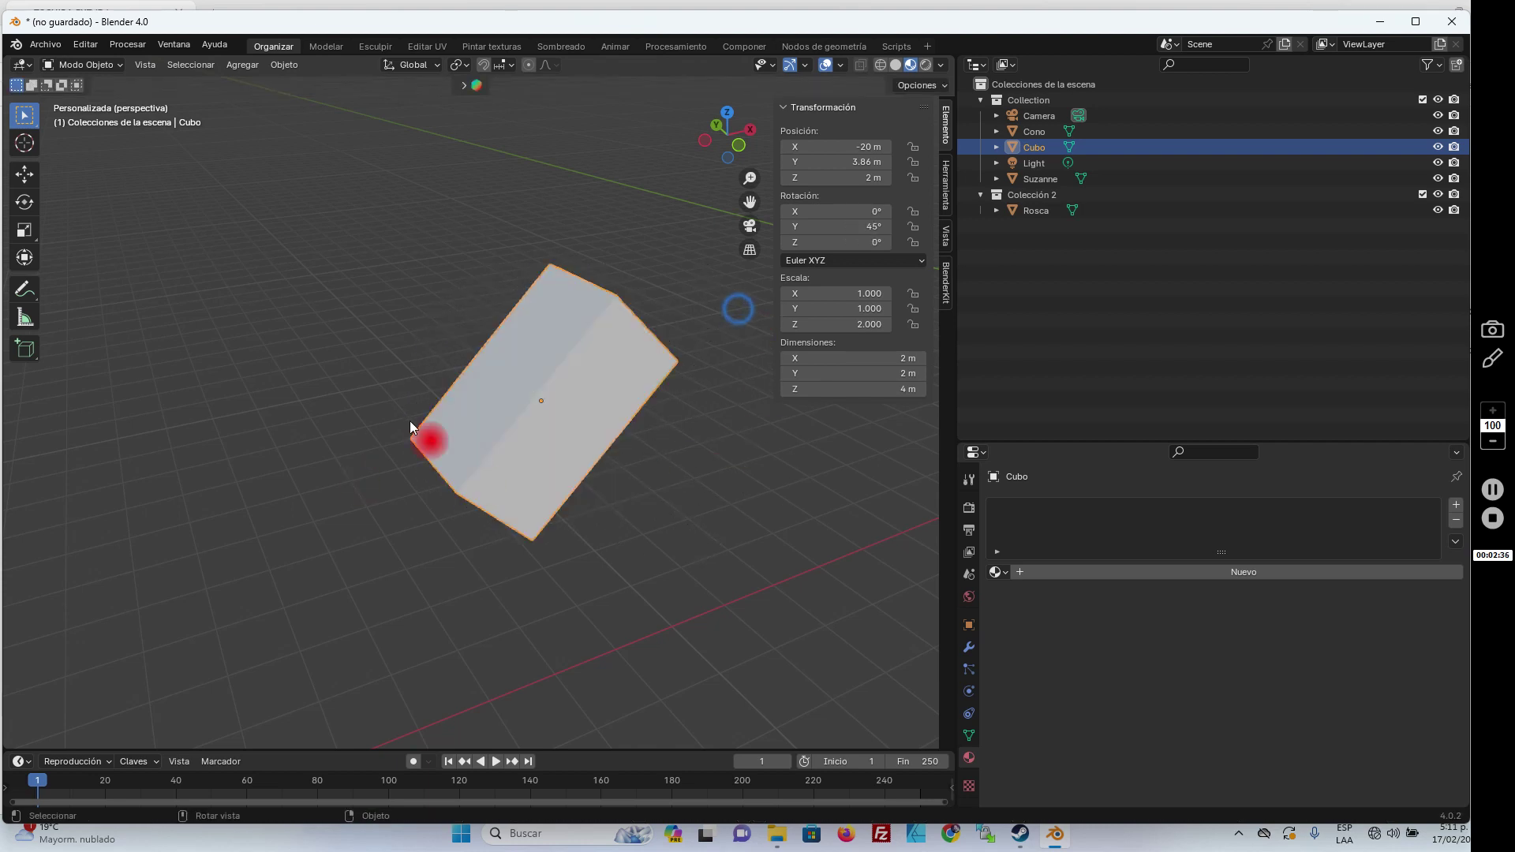
Clear the cube's rotation to 0° on every axis with Alt+R
{"action": "key", "text": "alt+r"}
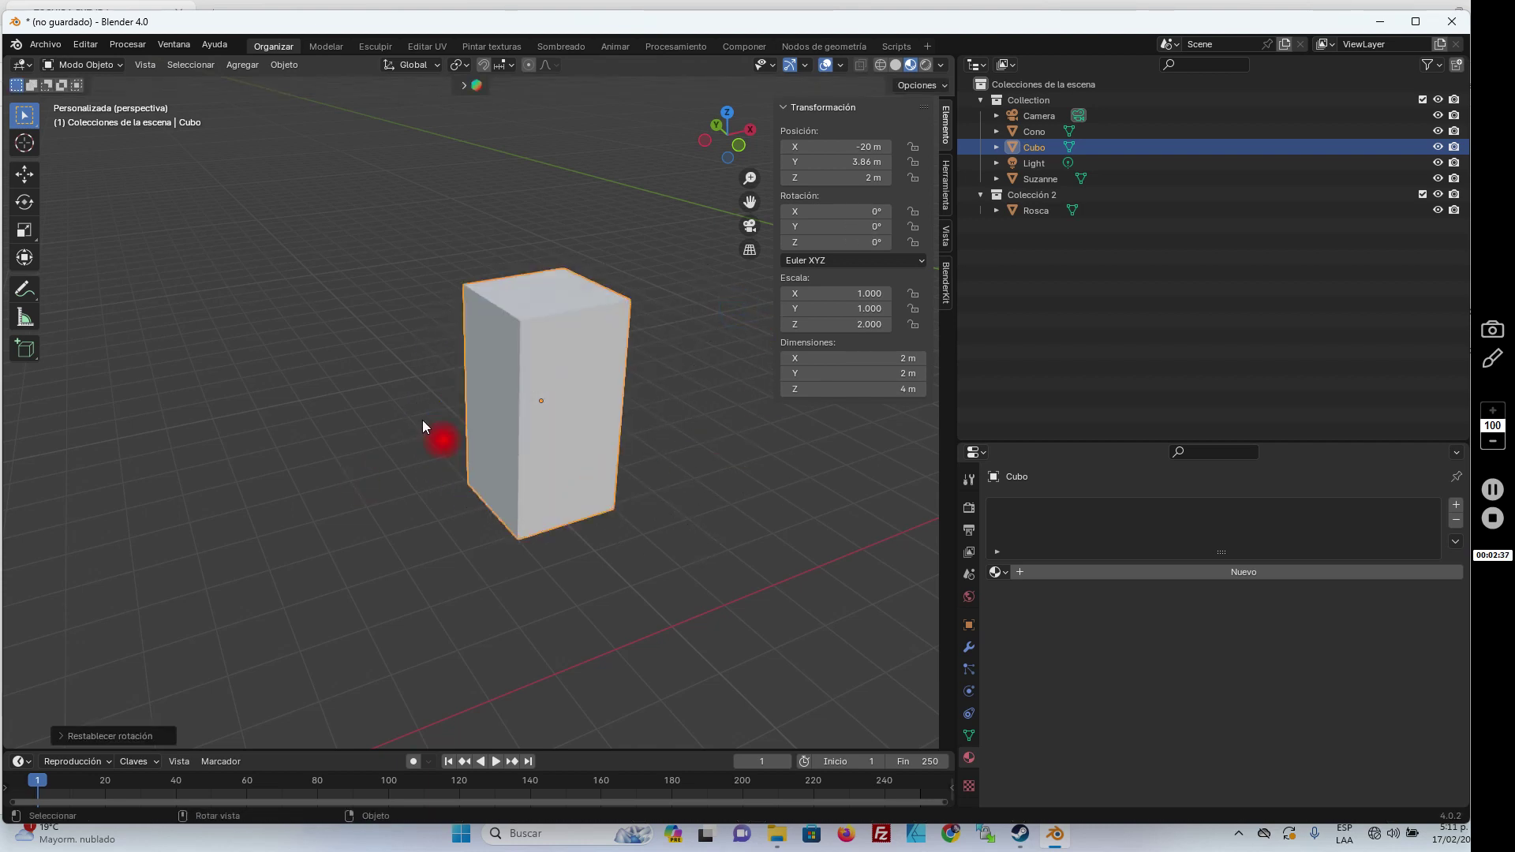
{"action": "mouse_move", "coordinate": [873, 242]}
{"action": "left_mouse_down"}
{"action": "mouse_move", "coordinate": [831, 224]}
{"action": "mouse_move", "coordinate": [868, 226]}
{"action": "mouse_move", "coordinate": [811, 210]}
{"action": "left_mouse_up"}
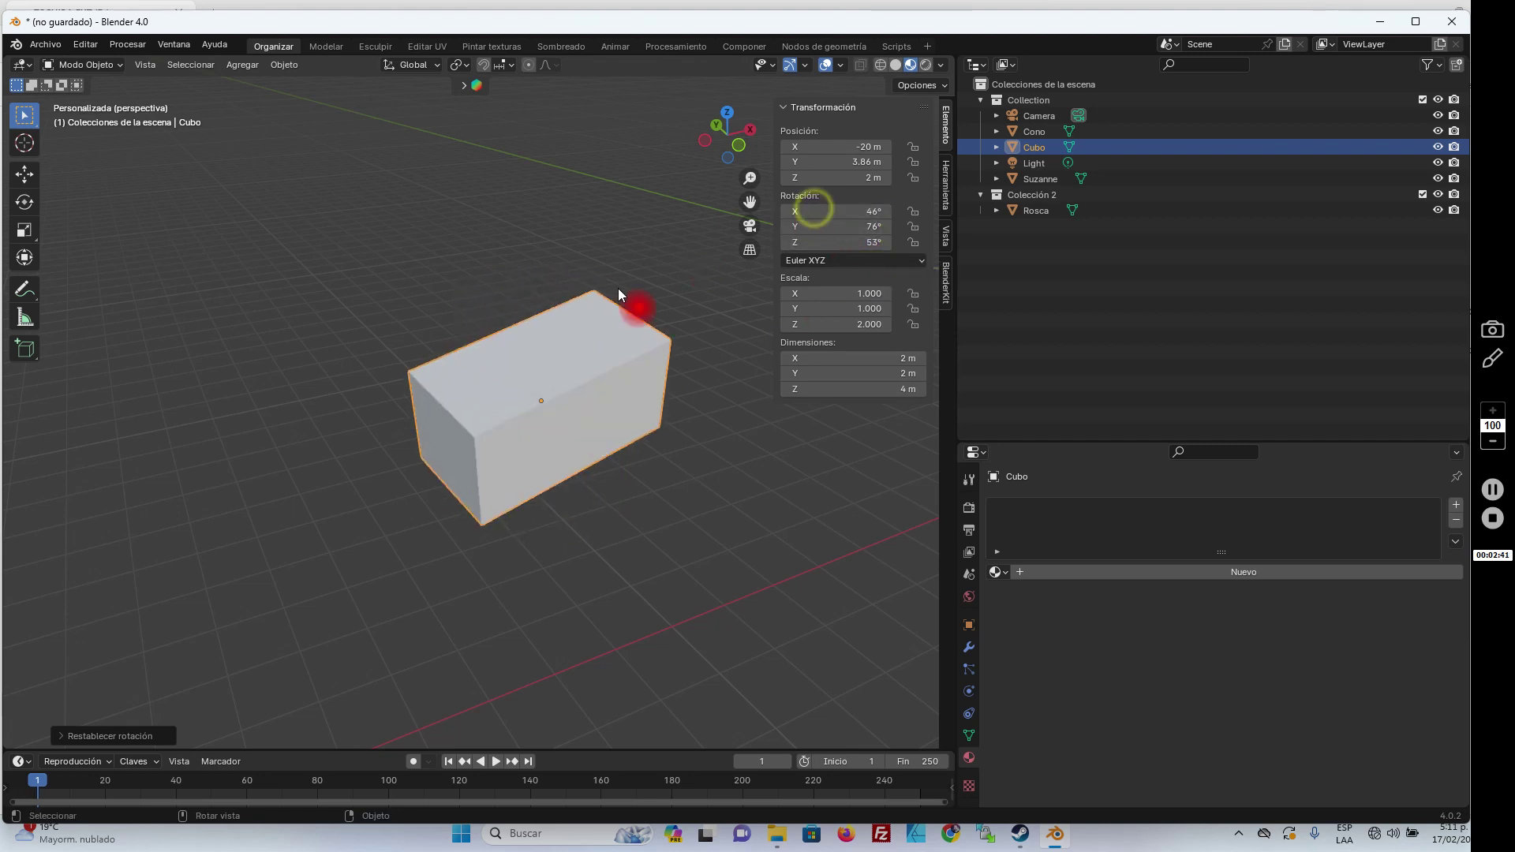
{"action": "key", "text": "super"}
{"action": "left_click", "coordinate": [261, 187]}
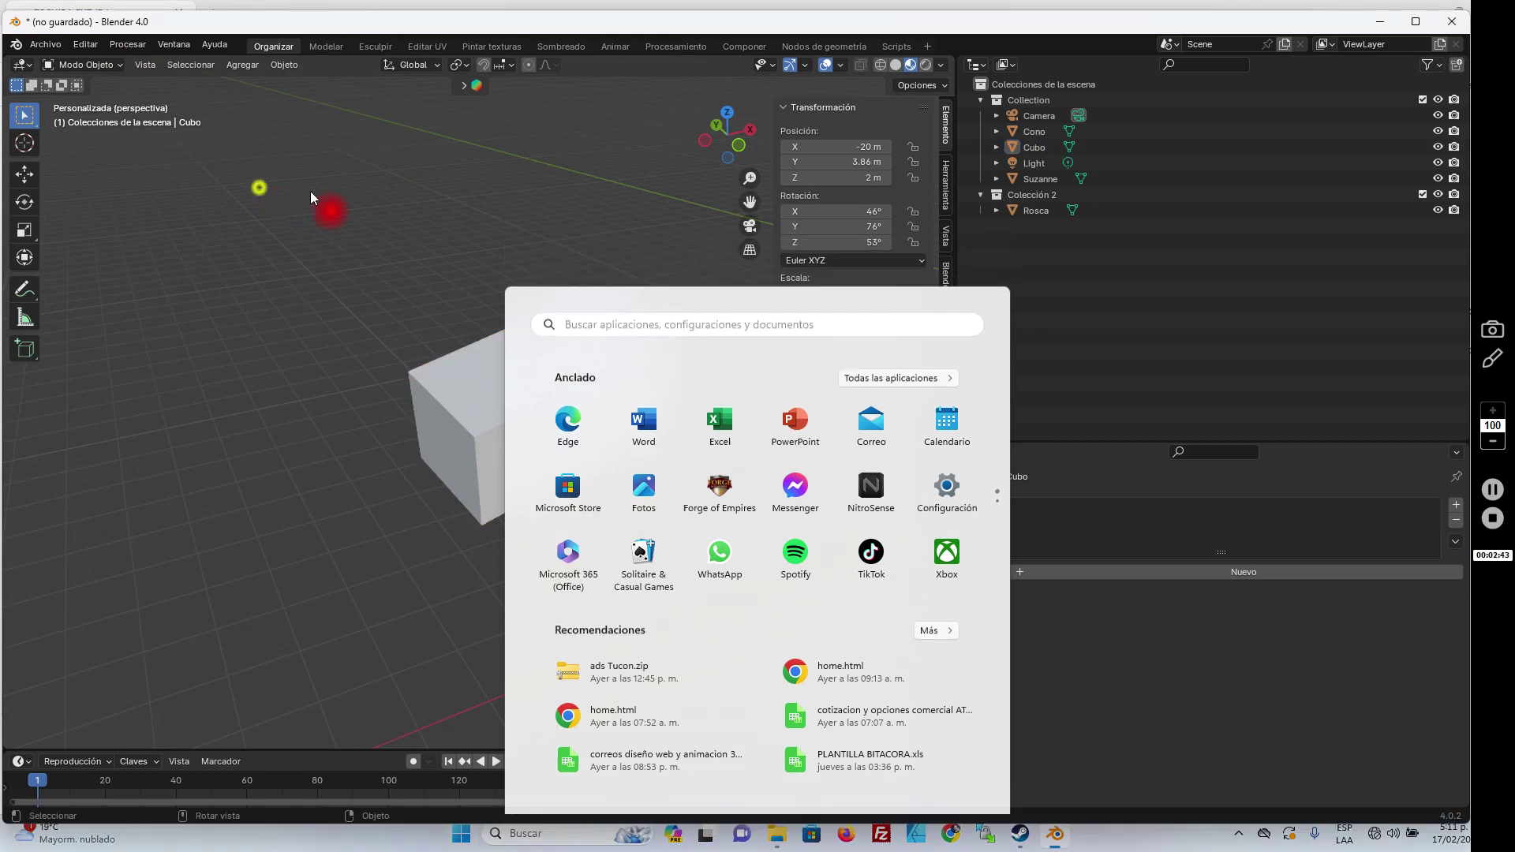
{"action": "left_click", "coordinate": [548, 368]}
{"action": "key", "text": "alt+r"}
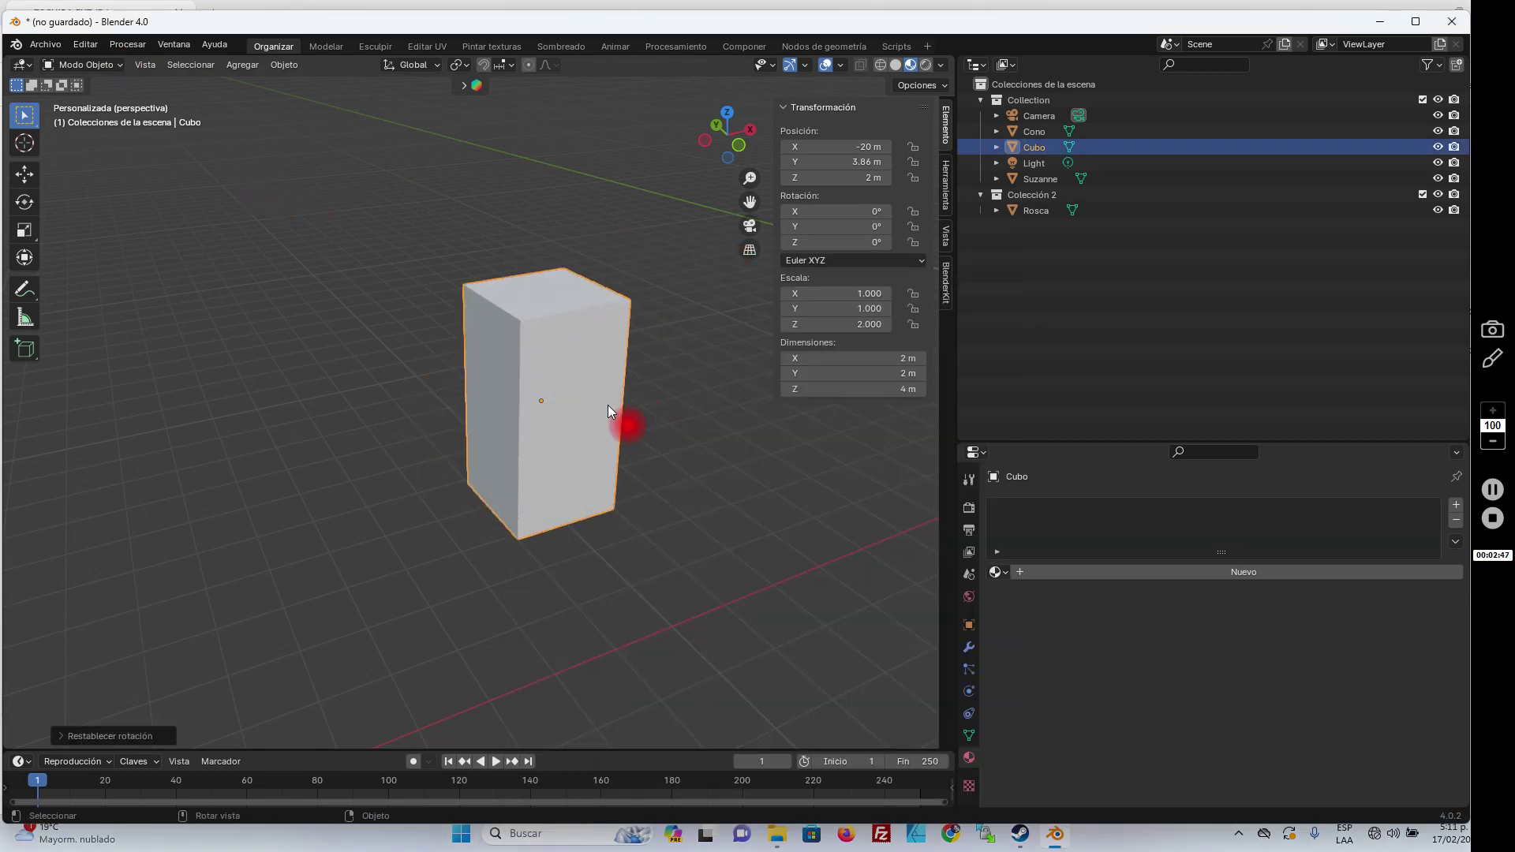
{"action": "middle_click_drag", "start_coordinate": [497, 429], "coordinate": [546, 442]}
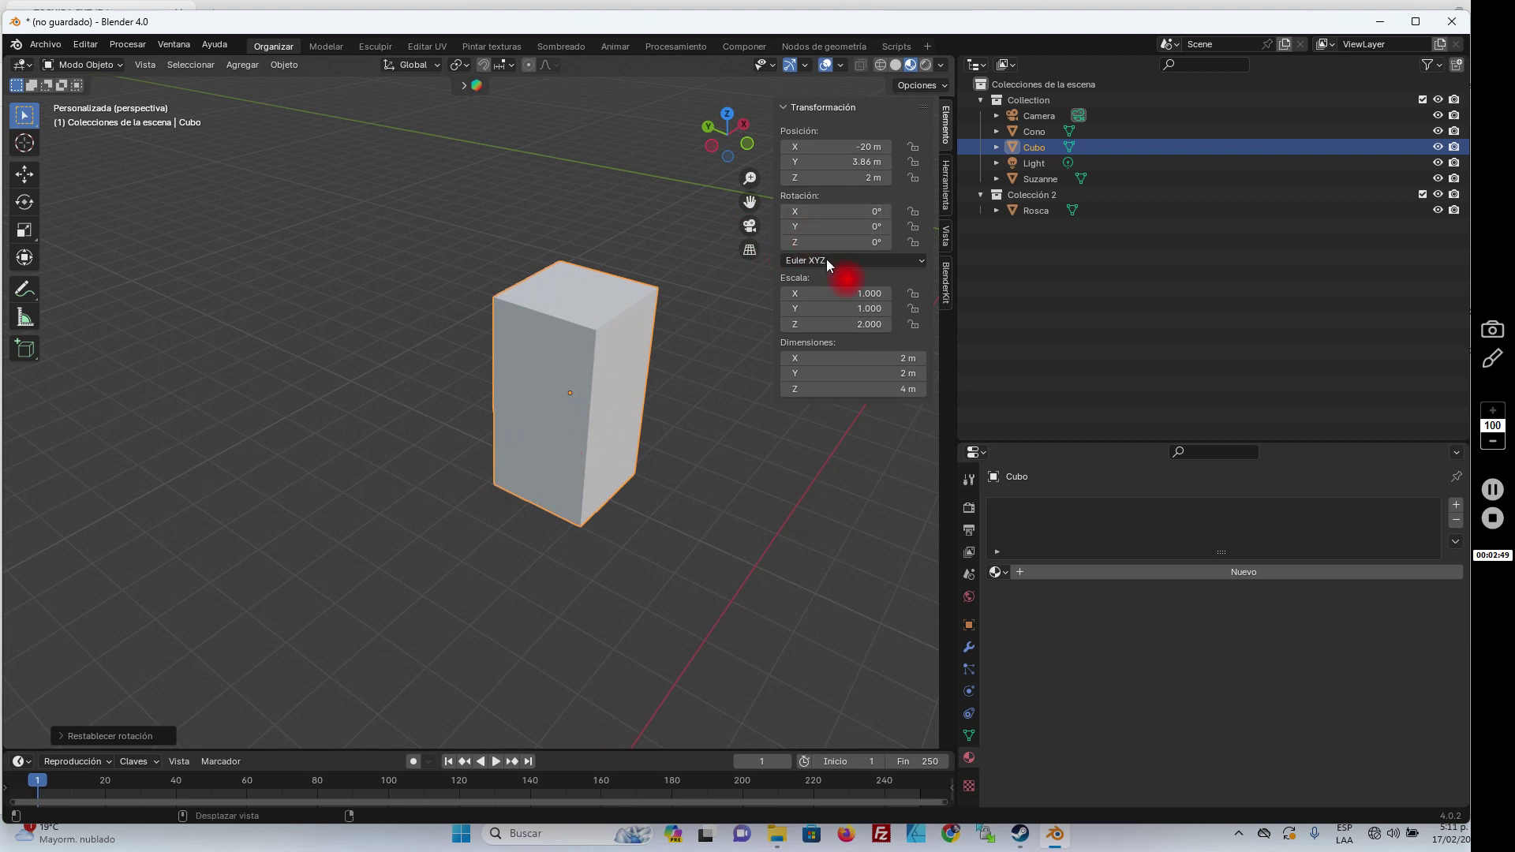
Adjust the cube's Z dimension and scale to 4.8 m tall, Z scale 2.400
{"action": "left_click", "coordinate": [869, 388]}
{"action": "type", "text": "8.8"}
{"action": "key", "text": "Return"}
{"action": "mouse_move", "coordinate": [876, 390]}
{"action": "left_mouse_down"}
{"action": "mouse_move", "coordinate": [906, 393]}
{"action": "mouse_move", "coordinate": [810, 389]}
{"action": "left_mouse_up"}
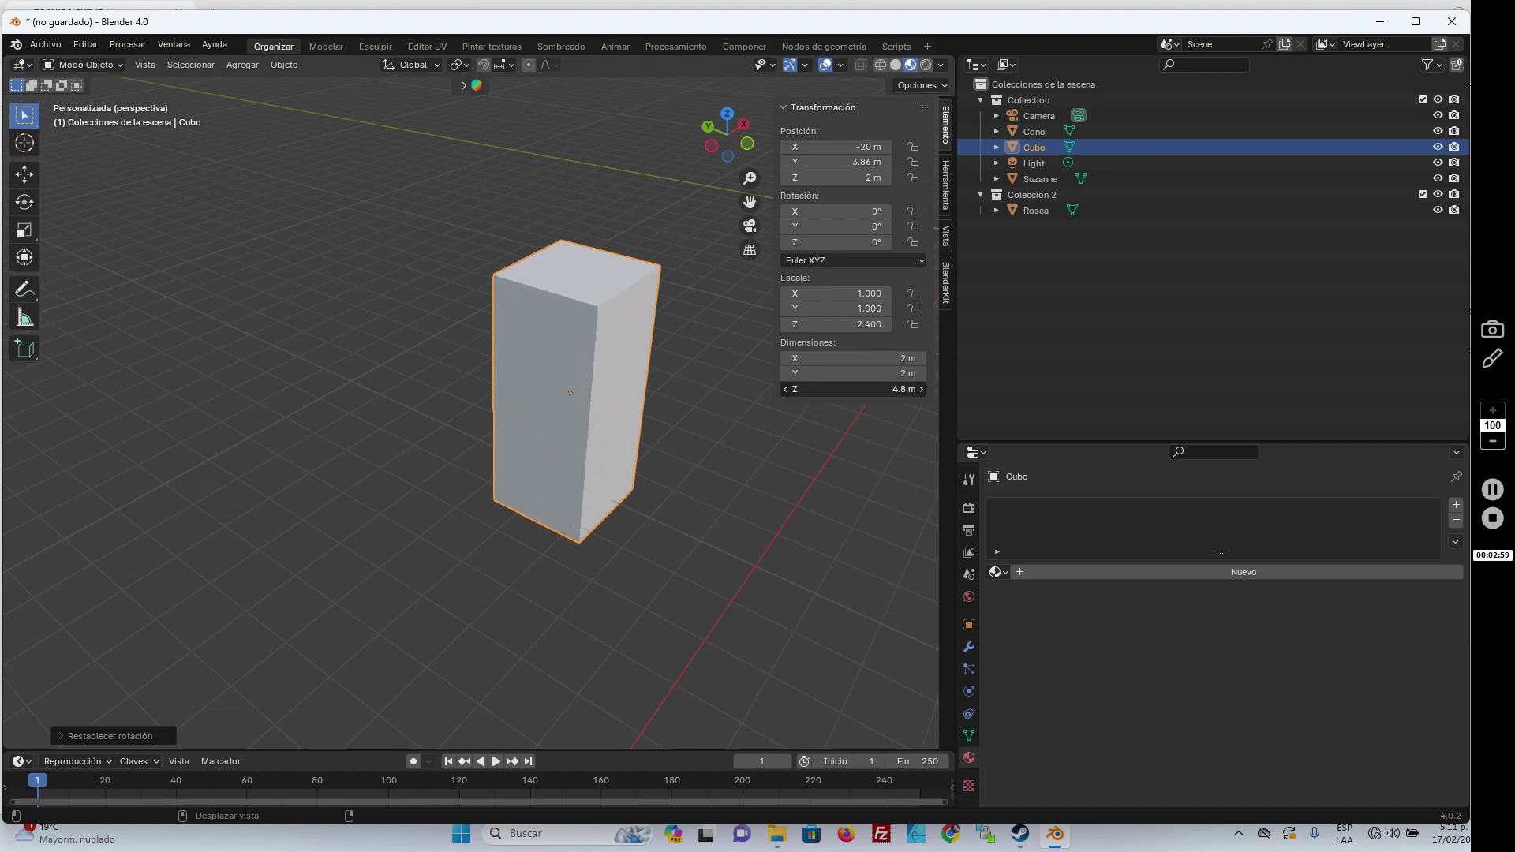
{"action": "left_click", "coordinate": [853, 317]}
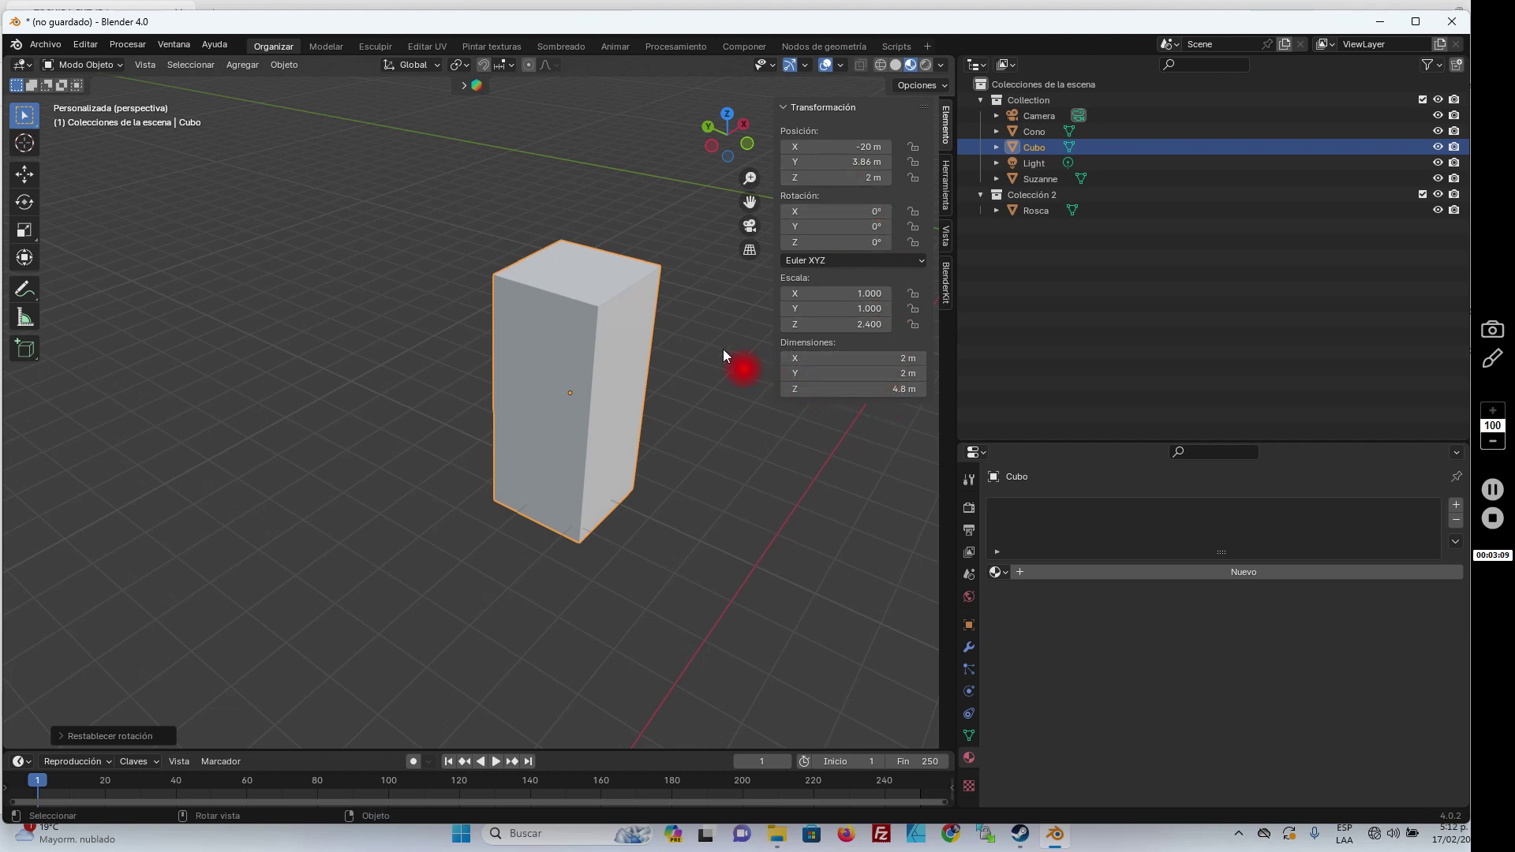
{"action": "middle_click_drag", "start_coordinate": [723, 349], "coordinate": [682, 344]}
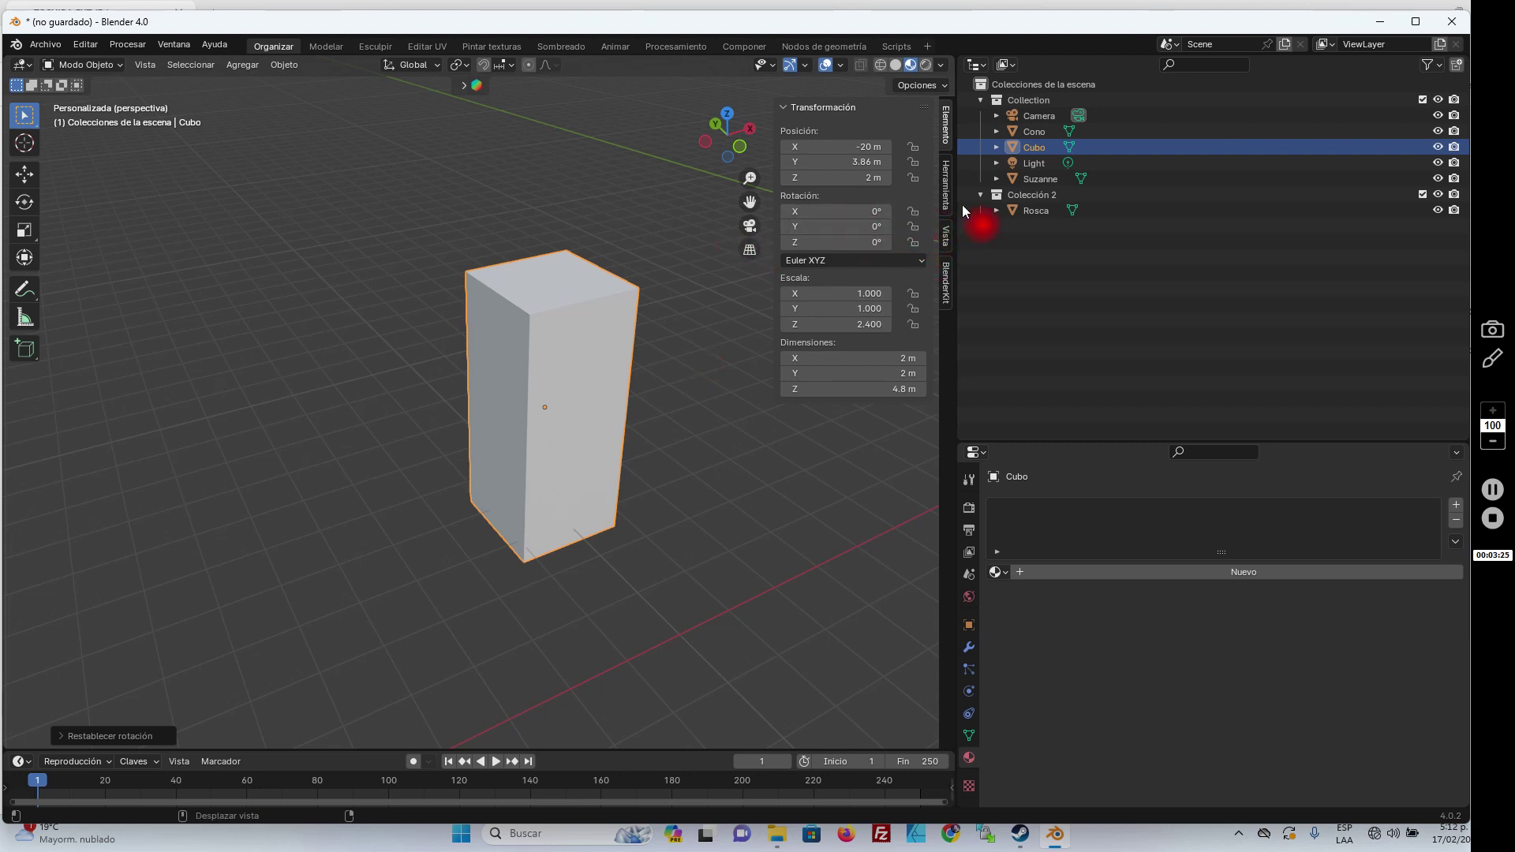
Lock the cube's X rotation and test it by rotating with the Rotate tool
{"action": "left_click", "coordinate": [913, 227]}
{"action": "left_click", "coordinate": [23, 201]}
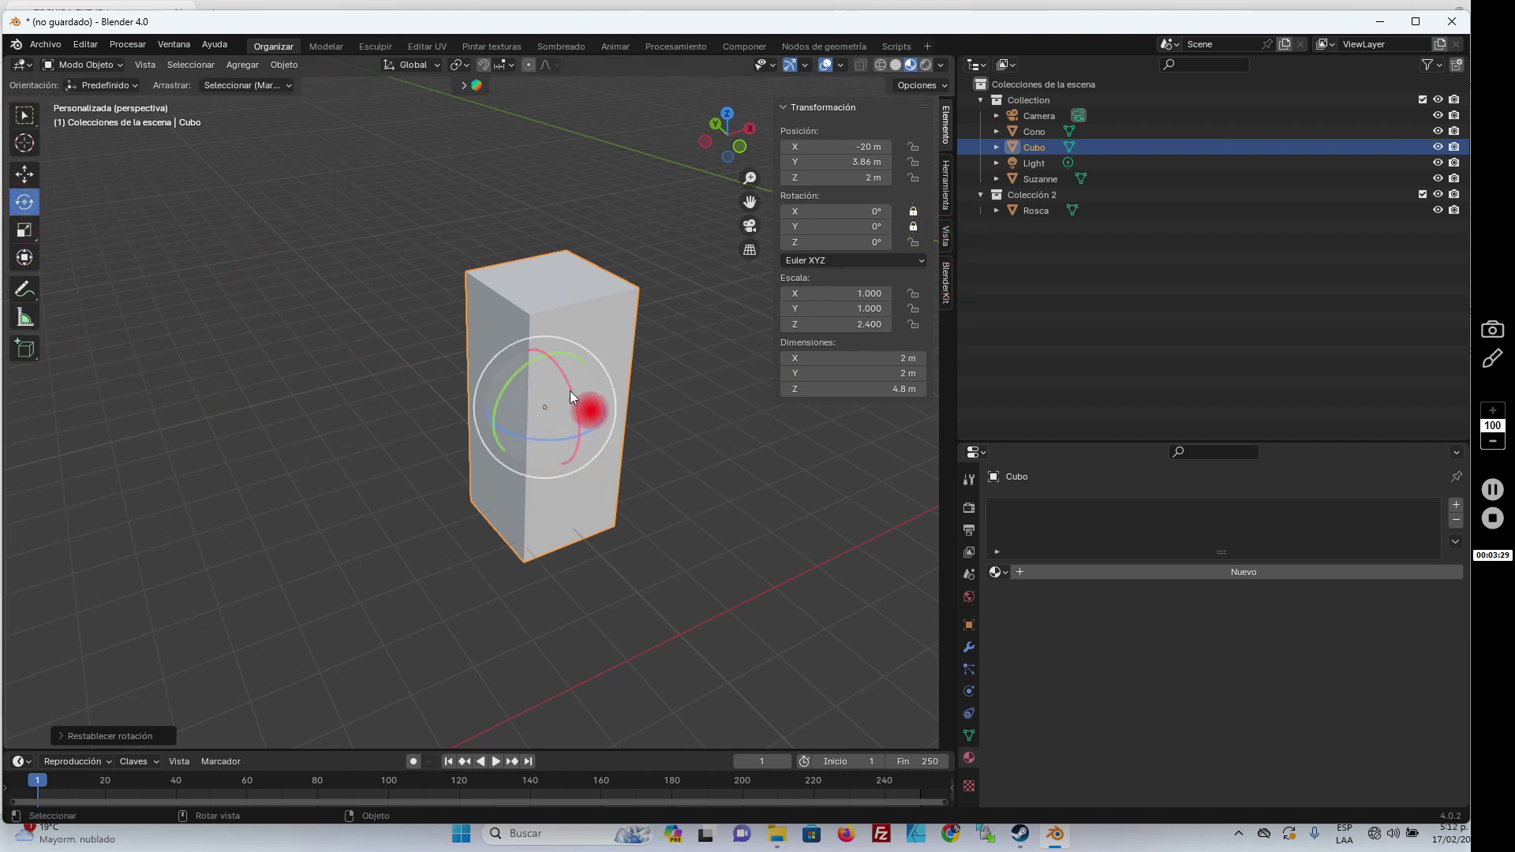
{"action": "left_click_drag", "start_coordinate": [569, 390], "coordinate": [604, 440]}
{"action": "left_click_drag", "start_coordinate": [519, 374], "coordinate": [633, 340]}
{"action": "left_click_drag", "start_coordinate": [543, 429], "coordinate": [541, 428]}
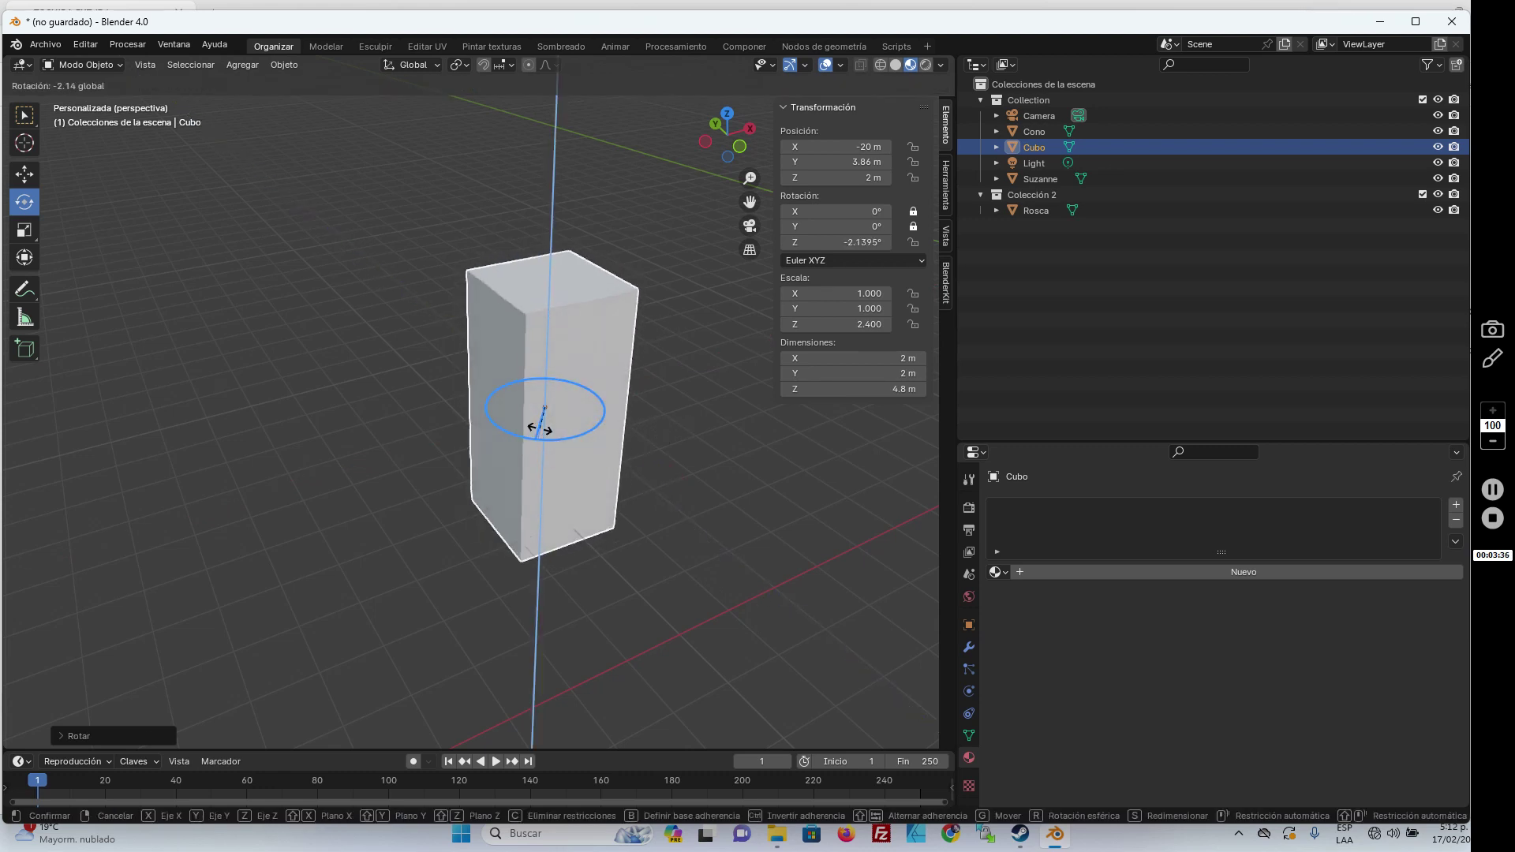
{"action": "right_click", "coordinate": [541, 427]}
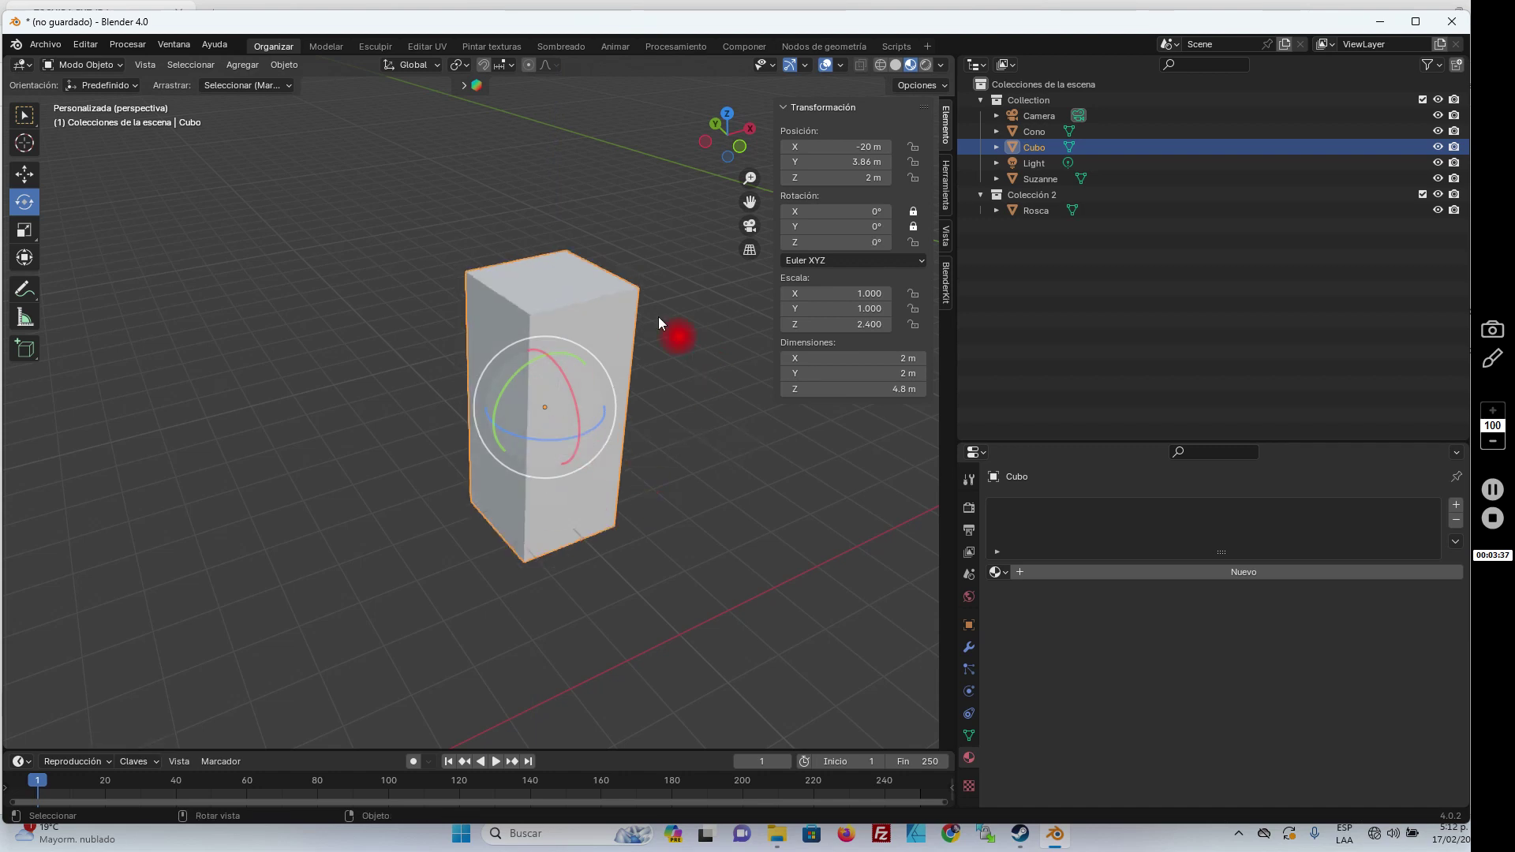
Lock the Y rotation and the cube's position on all three axes
{"action": "left_click", "coordinate": [913, 227]}
{"action": "left_click_drag", "start_coordinate": [913, 147], "coordinate": [913, 178]}
{"action": "left_click", "coordinate": [913, 162]}
Relock the cube's position on all three axes and lock its X, Y, Z scale
{"action": "left_click", "coordinate": [913, 147]}
{"action": "left_click", "coordinate": [913, 177]}
{"action": "left_click", "coordinate": [913, 147]}
{"action": "left_click", "coordinate": [913, 147]}
{"action": "left_click_drag", "start_coordinate": [913, 147], "coordinate": [916, 180]}
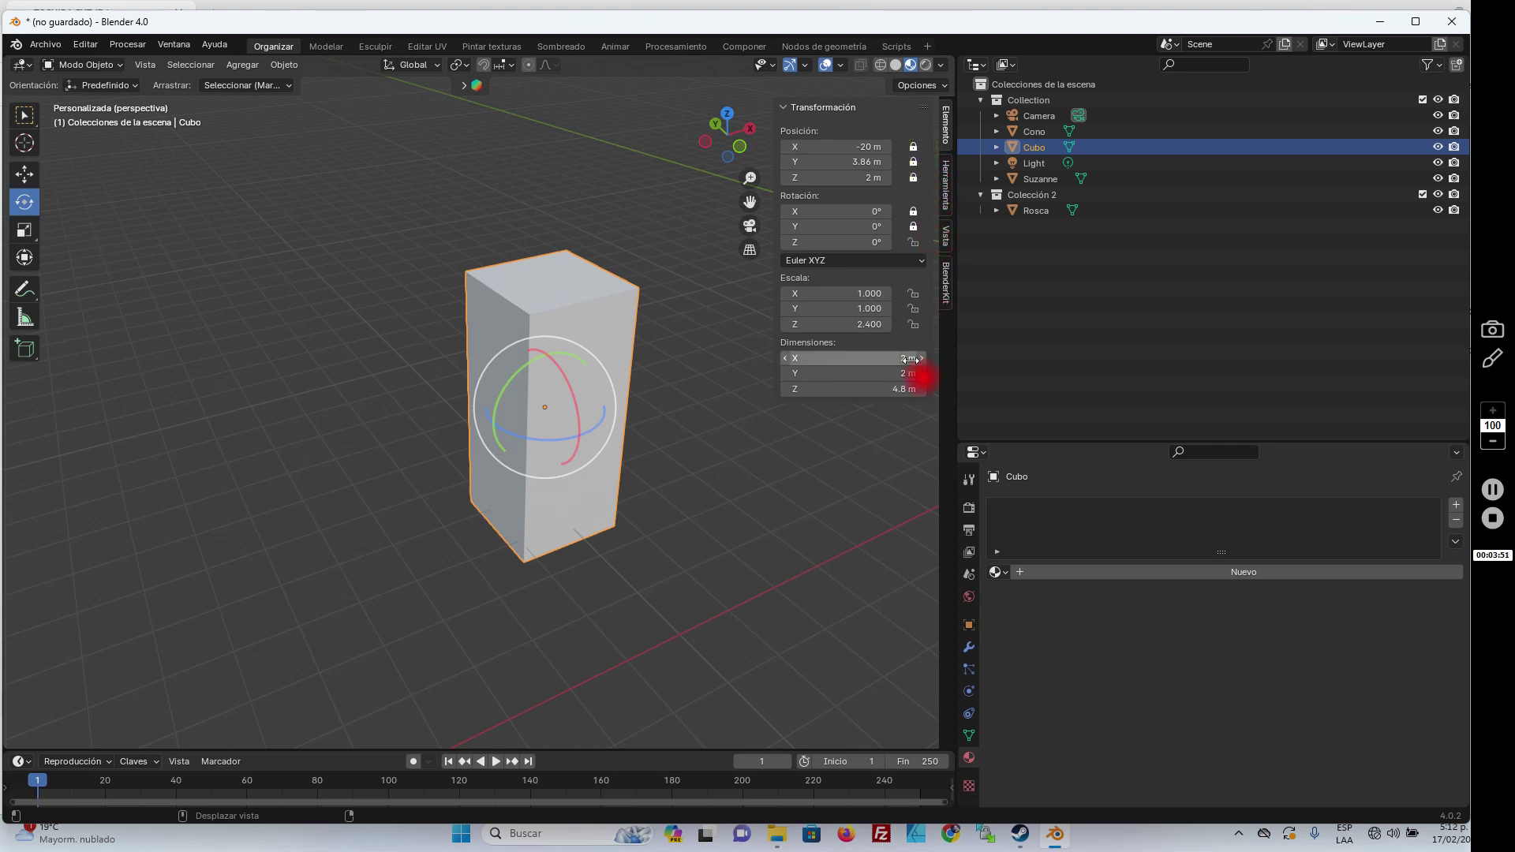
{"action": "left_click_drag", "start_coordinate": [913, 294], "coordinate": [913, 324]}
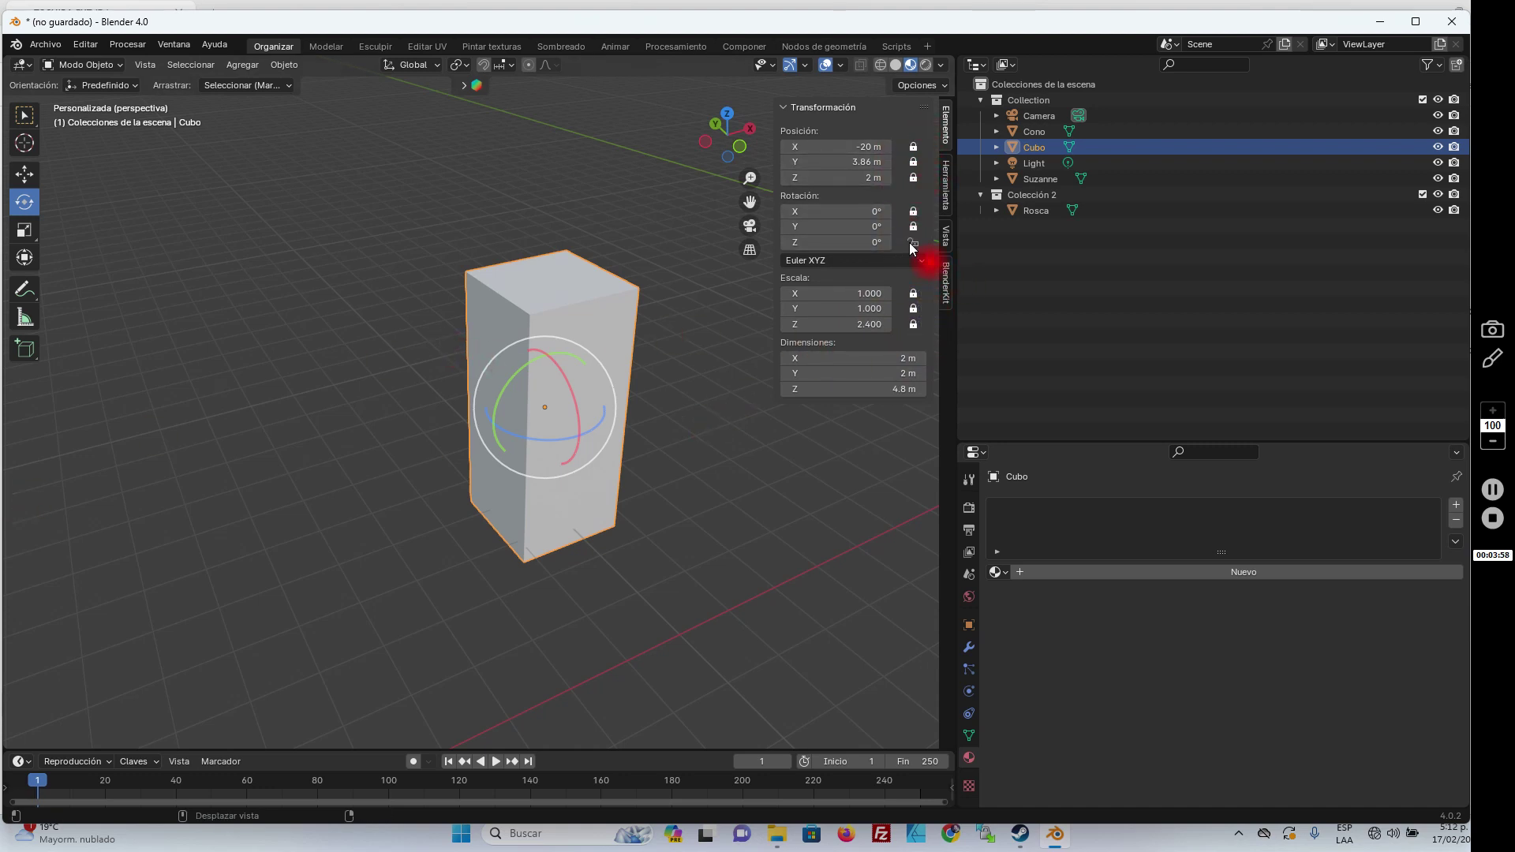
Turn the cube freely to -5.7884° around Z and reselect it
{"action": "left_click_drag", "start_coordinate": [579, 404], "coordinate": [519, 304]}
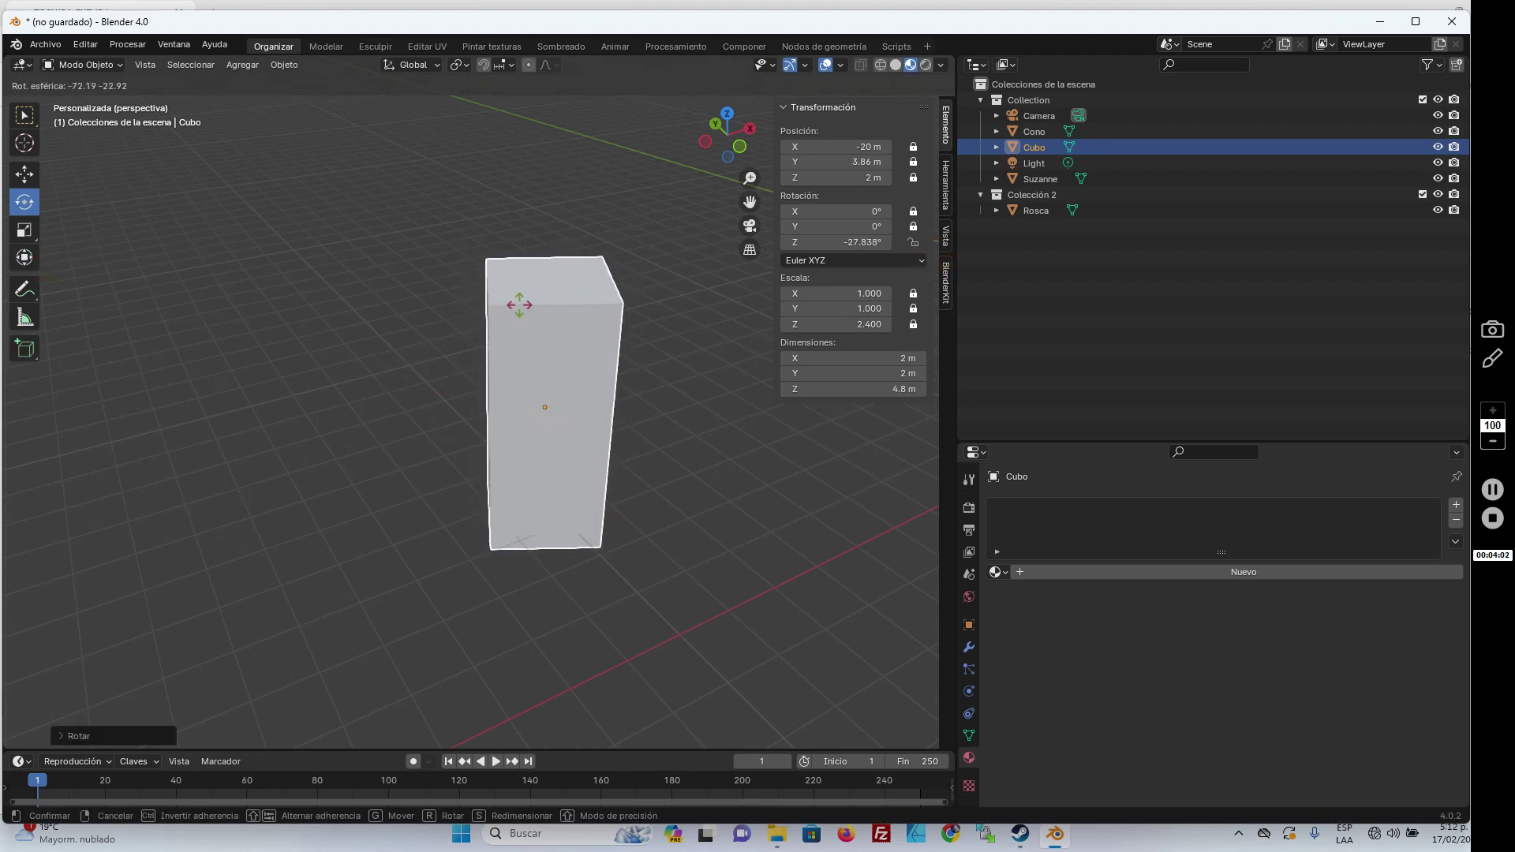
{"action": "left_click_drag", "start_coordinate": [519, 304], "coordinate": [638, 290]}
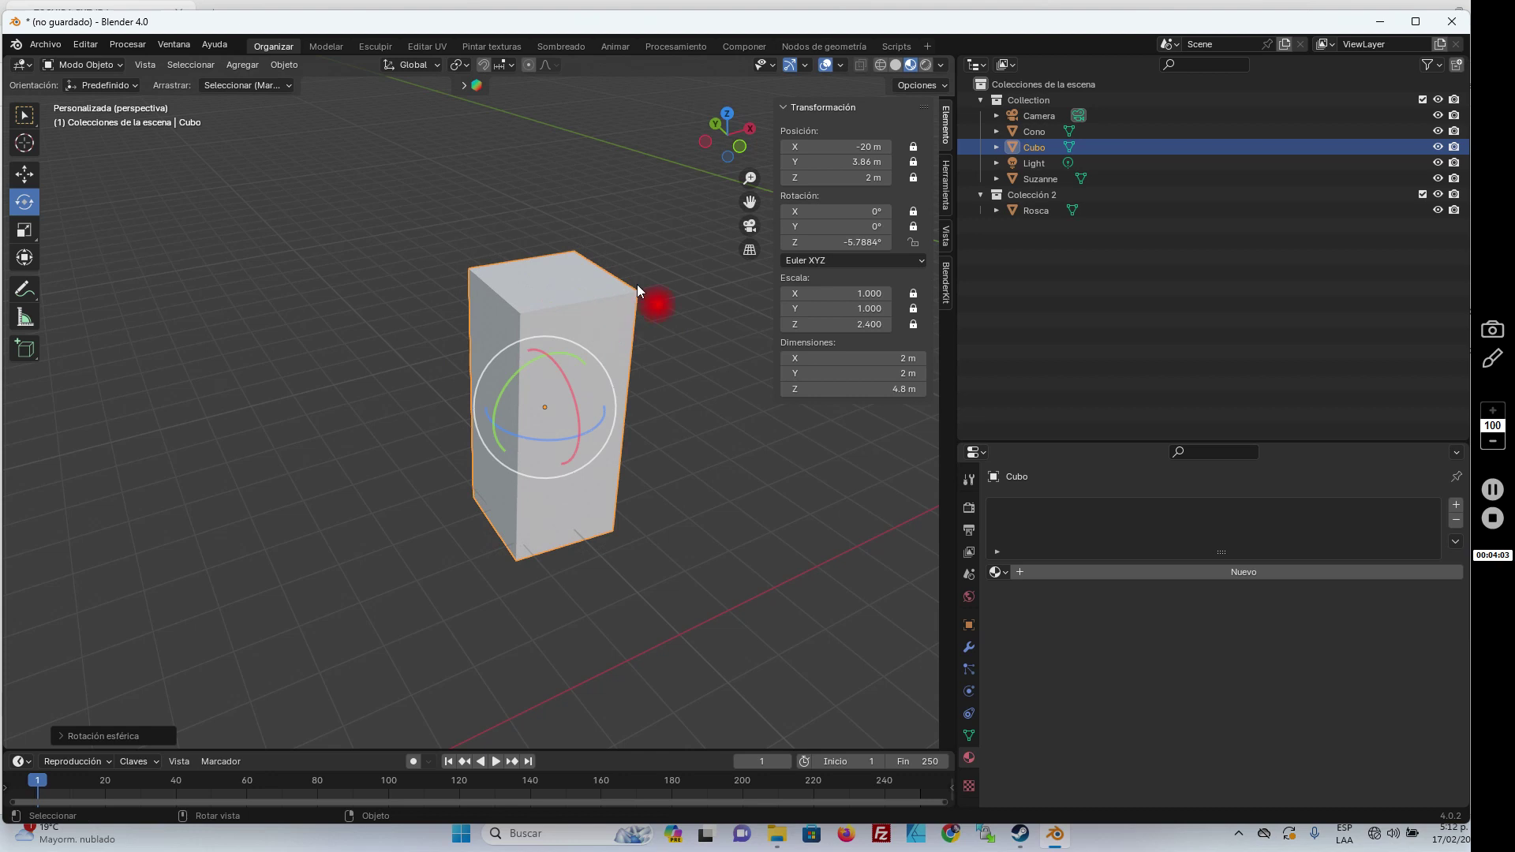
{"action": "left_click", "coordinate": [25, 175]}
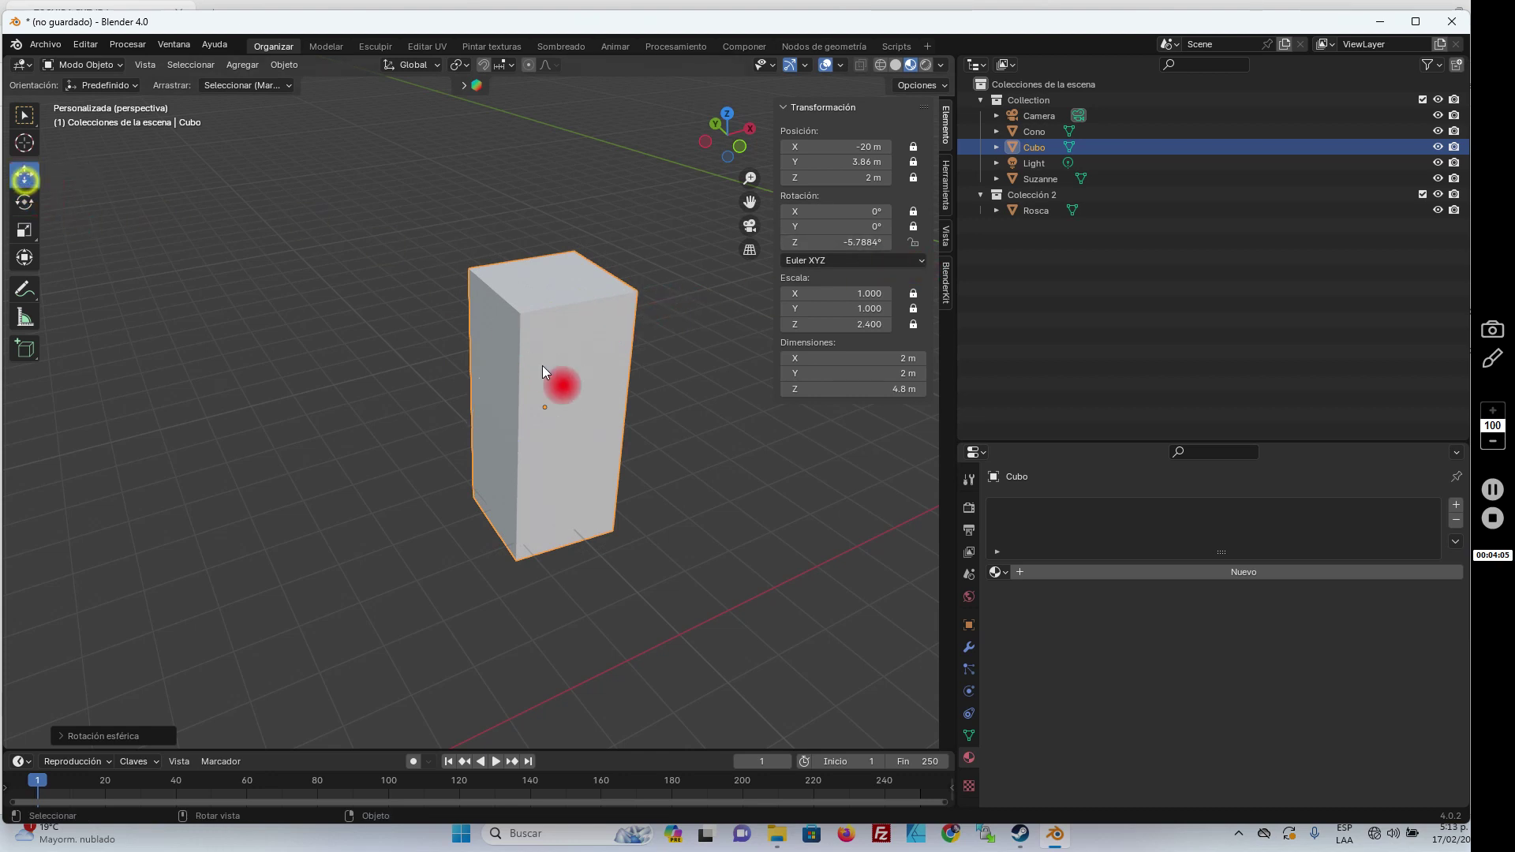
{"action": "left_click", "coordinate": [547, 418]}
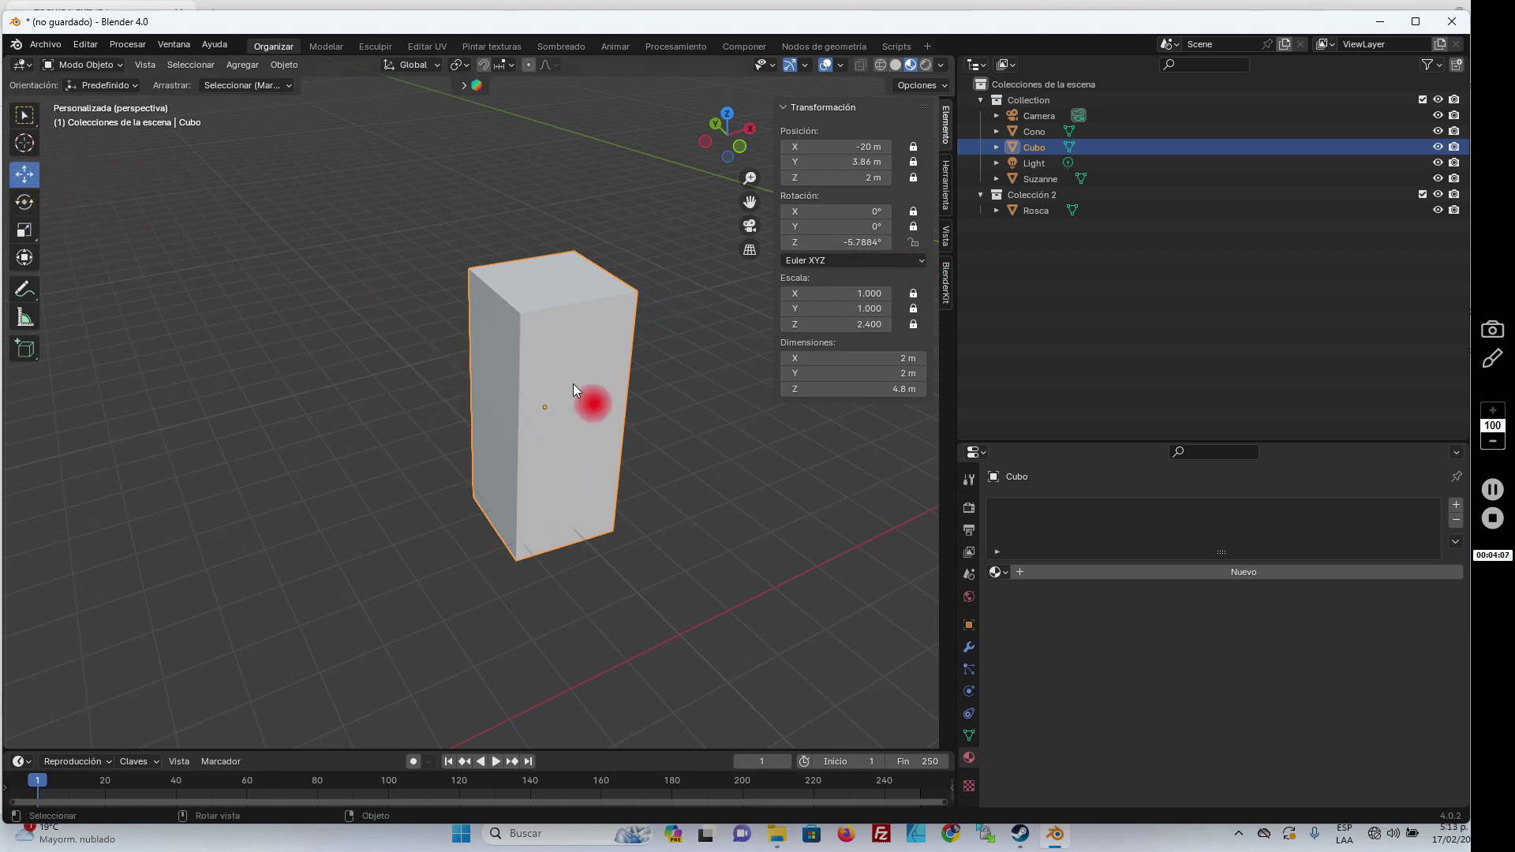
Unlock position, lock scale on X/Y/Z, and drag the Z dimension down to 4.4 m
{"action": "left_click_drag", "start_coordinate": [913, 146], "coordinate": [913, 178]}
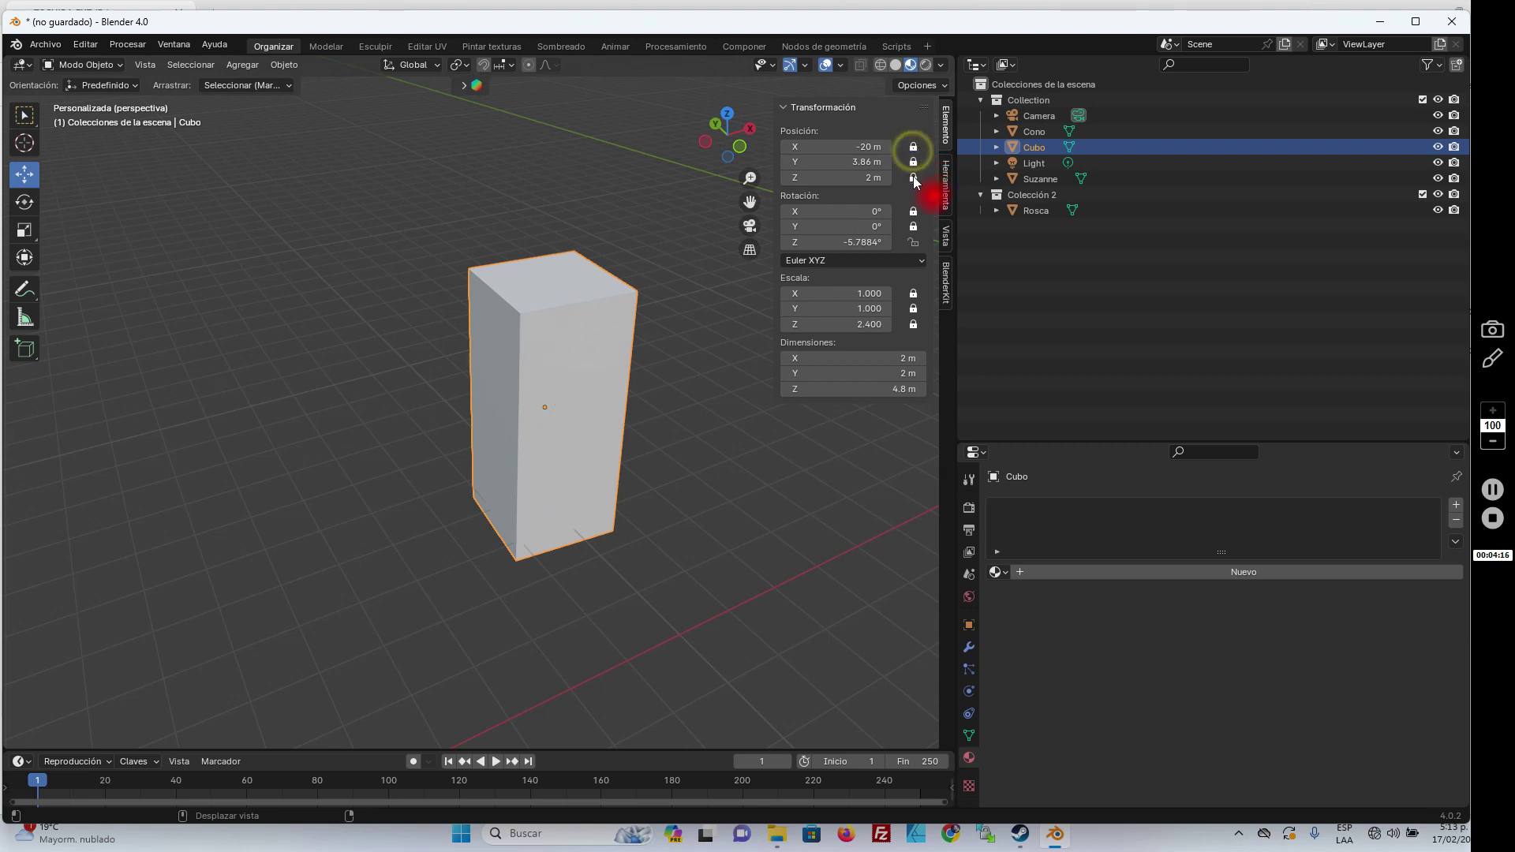
{"action": "left_click", "coordinate": [25, 229]}
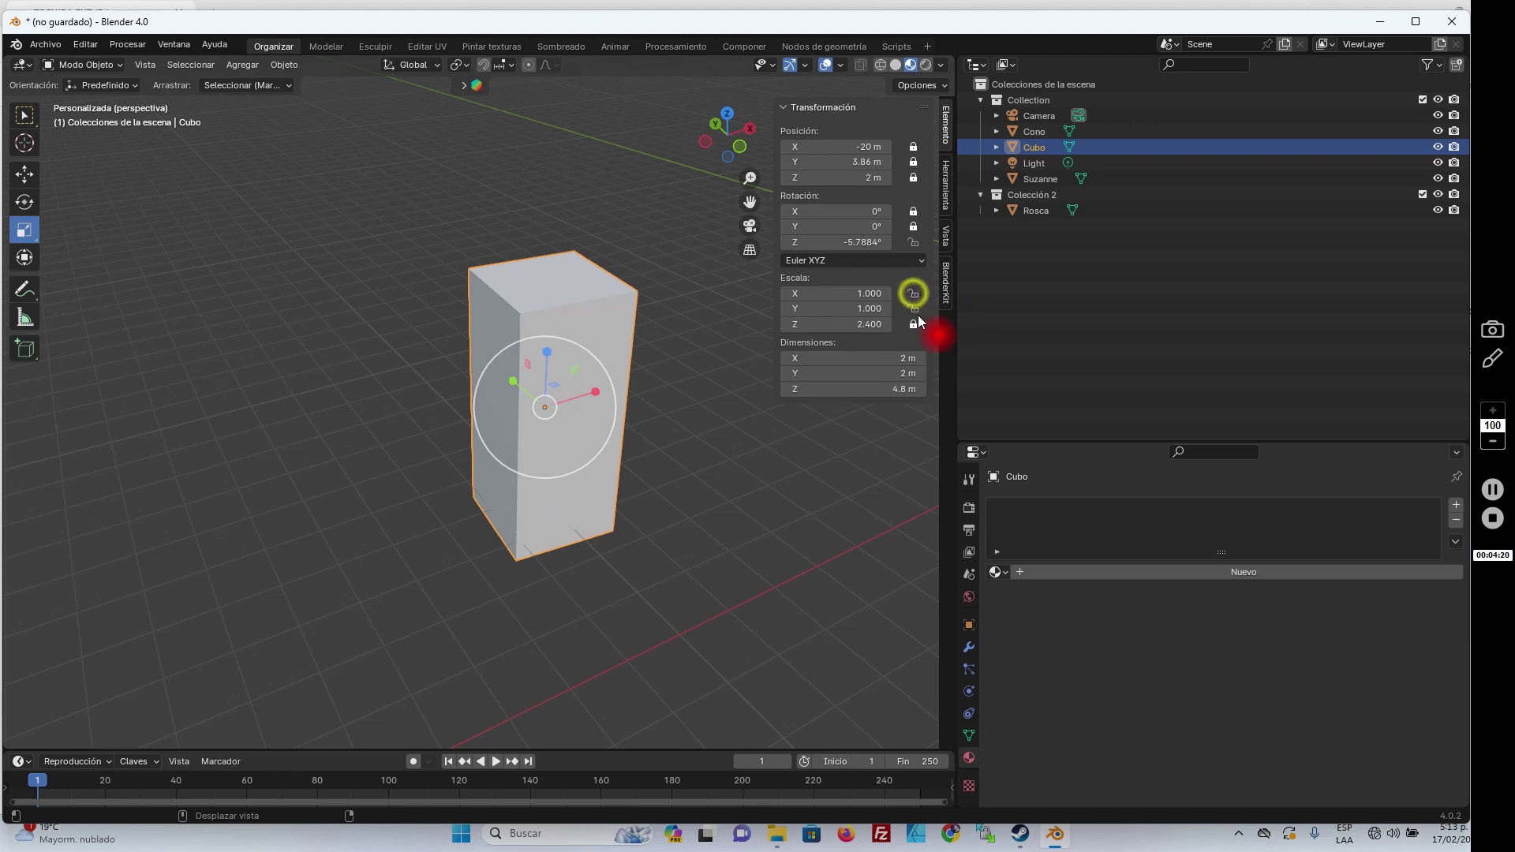
{"action": "left_click_drag", "start_coordinate": [916, 325], "coordinate": [912, 293]}
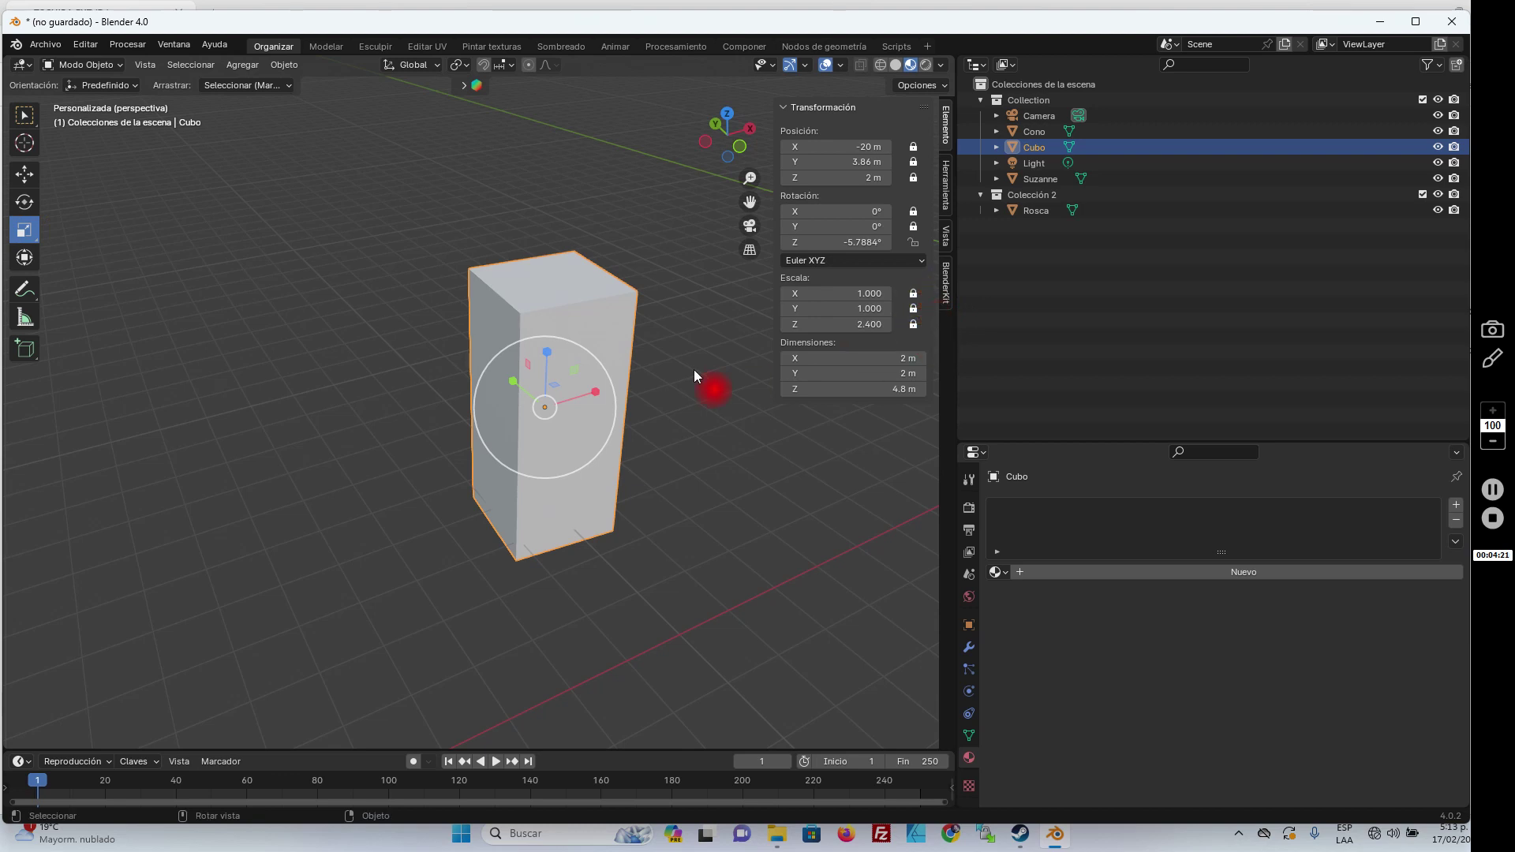
{"action": "mouse_move", "coordinate": [596, 391]}
{"action": "left_mouse_down"}
{"action": "mouse_move", "coordinate": [687, 388]}
{"action": "mouse_move", "coordinate": [579, 372]}
{"action": "mouse_move", "coordinate": [523, 394]}
{"action": "mouse_move", "coordinate": [527, 363]}
{"action": "left_mouse_up"}
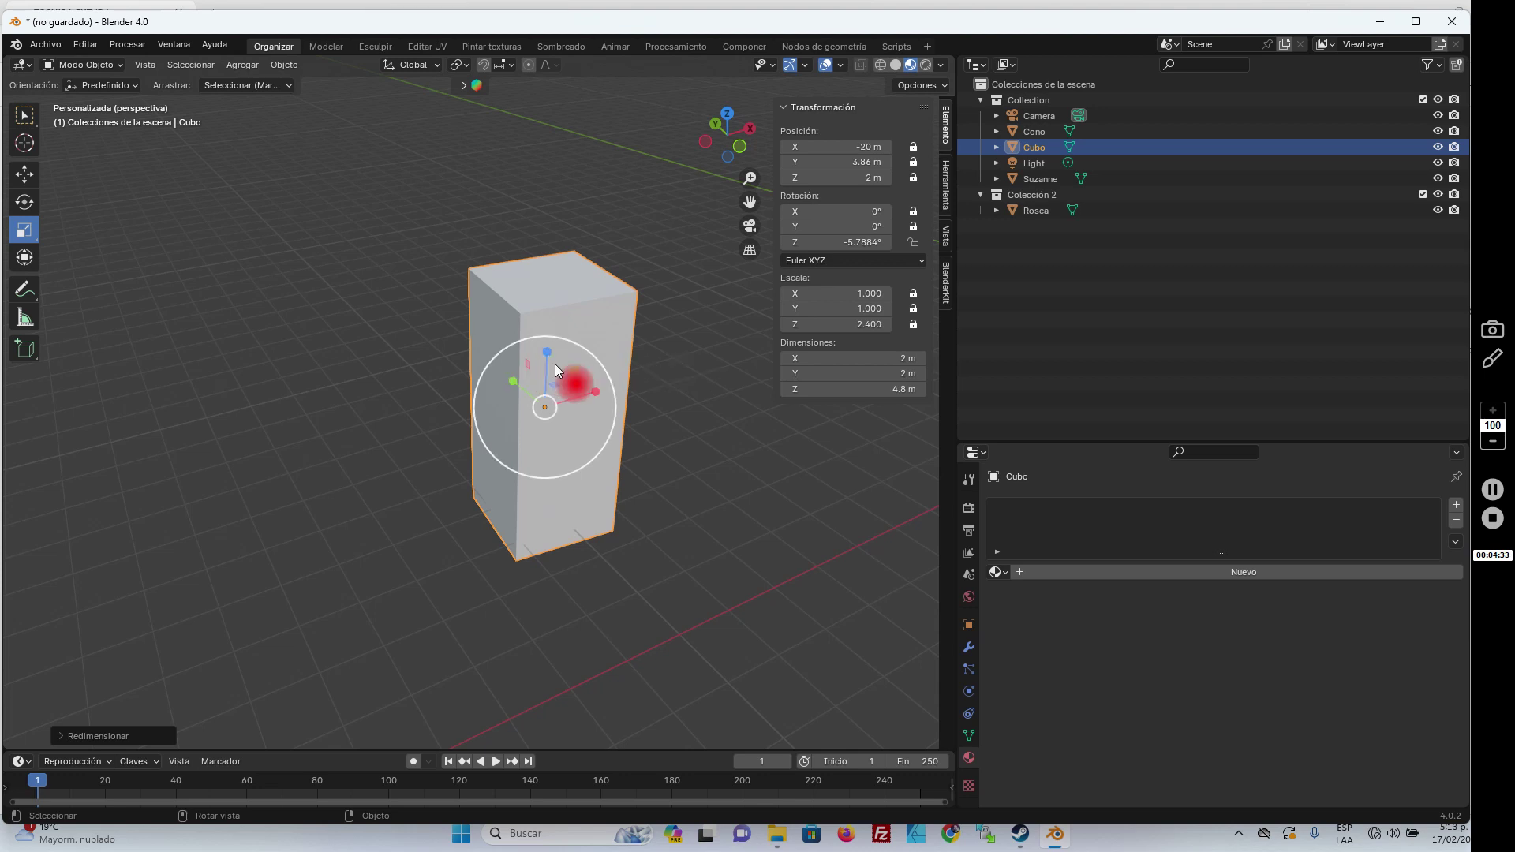
{"action": "left_click_drag", "start_coordinate": [899, 389], "coordinate": [893, 388]}
{"action": "right_click", "coordinate": [942, 410]}
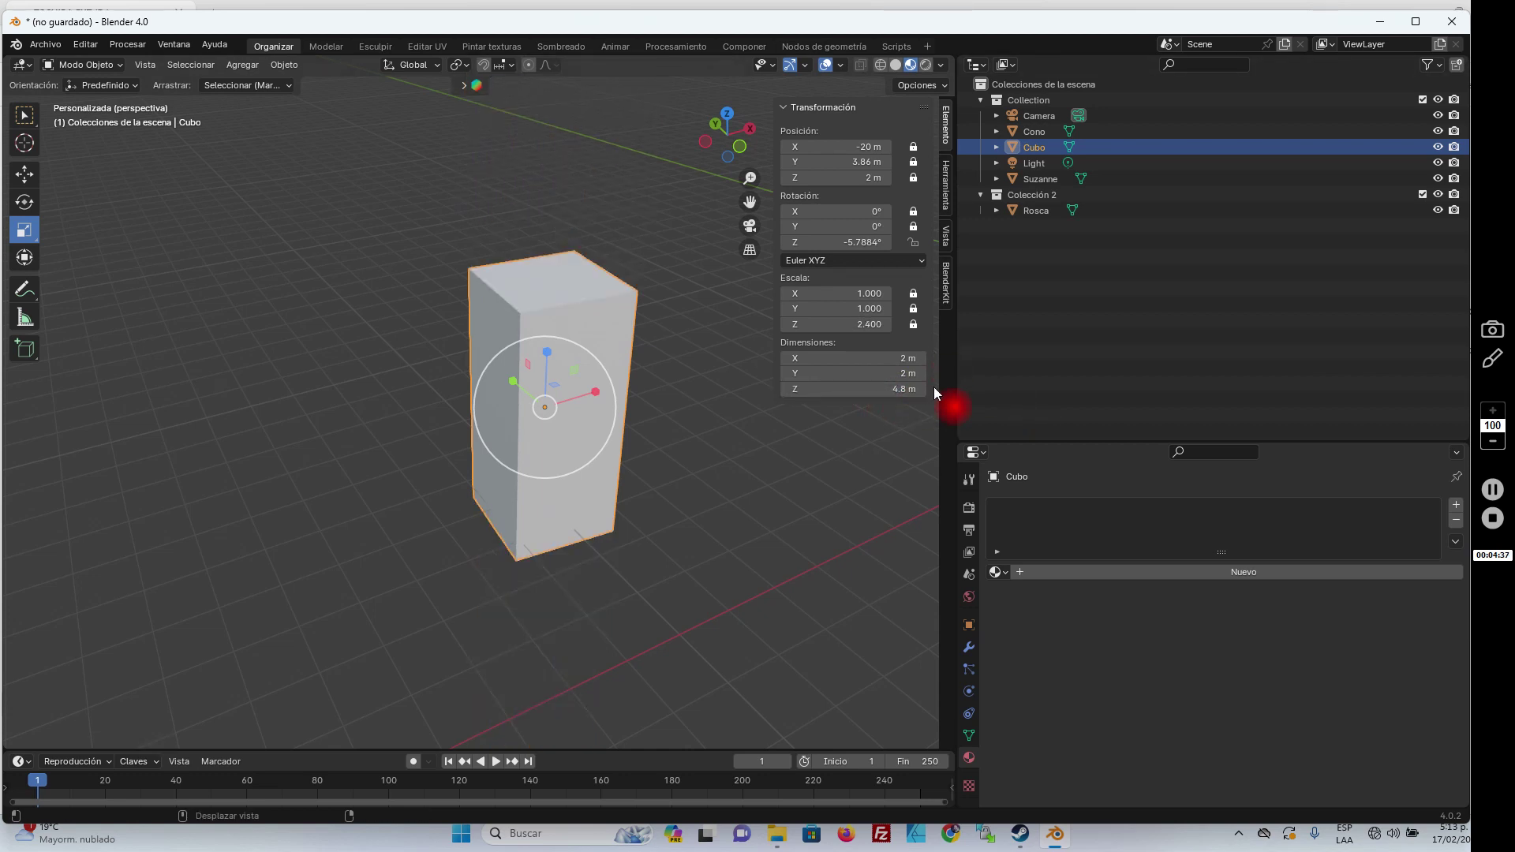
{"action": "left_click_drag", "start_coordinate": [863, 389], "coordinate": [845, 389]}
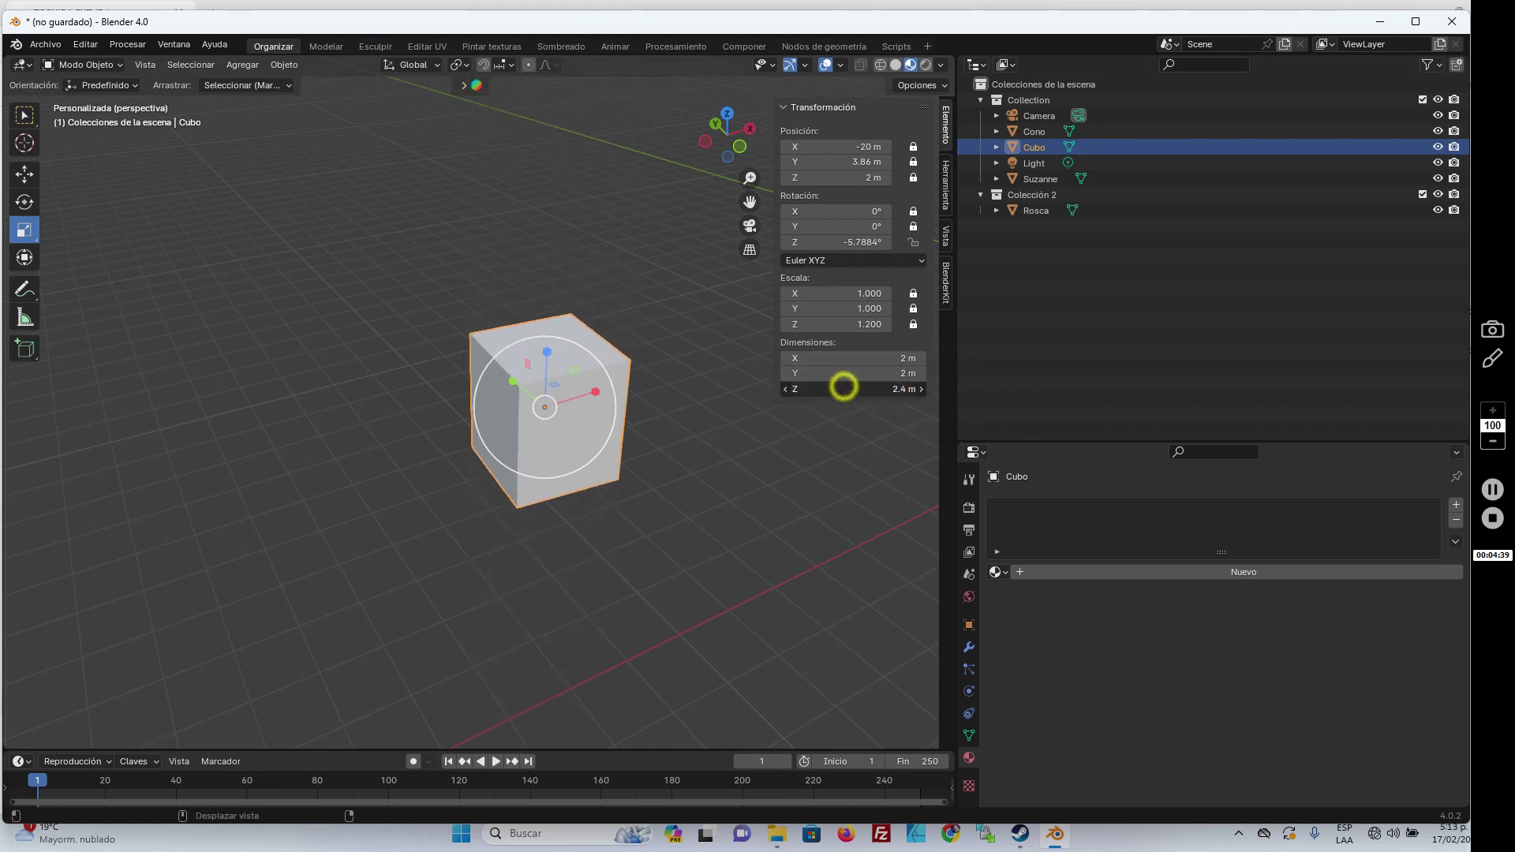
{"action": "middle_click_drag", "start_coordinate": [595, 263], "coordinate": [517, 281]}
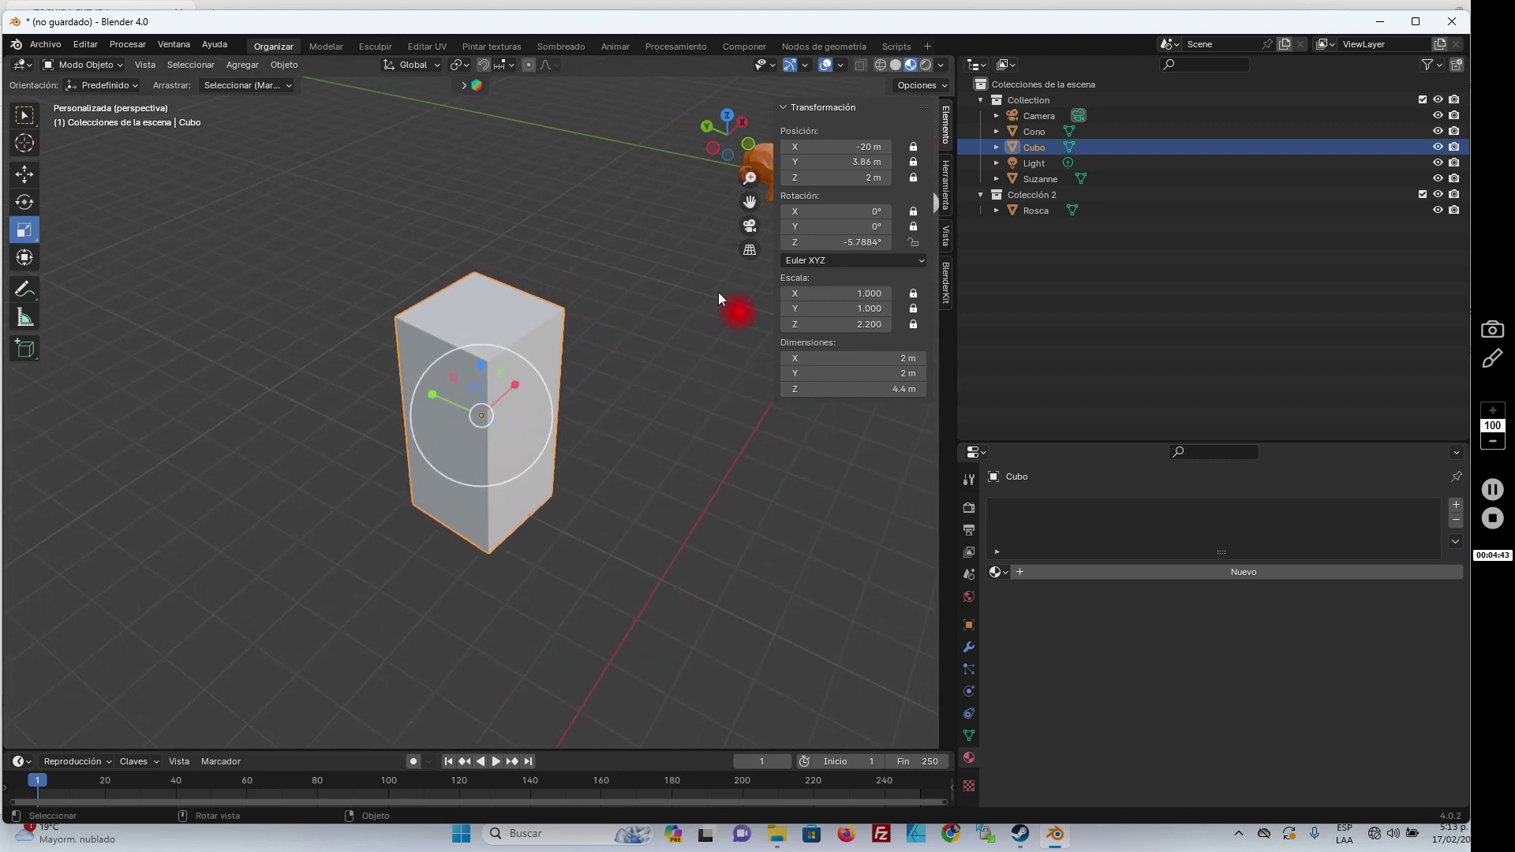
{"action": "mouse_move", "coordinate": [553, 399]}
{"action": "middle_mouse_down"}
{"action": "mouse_move", "coordinate": [513, 420]}
{"action": "mouse_move", "coordinate": [566, 420]}
{"action": "middle_mouse_up"}
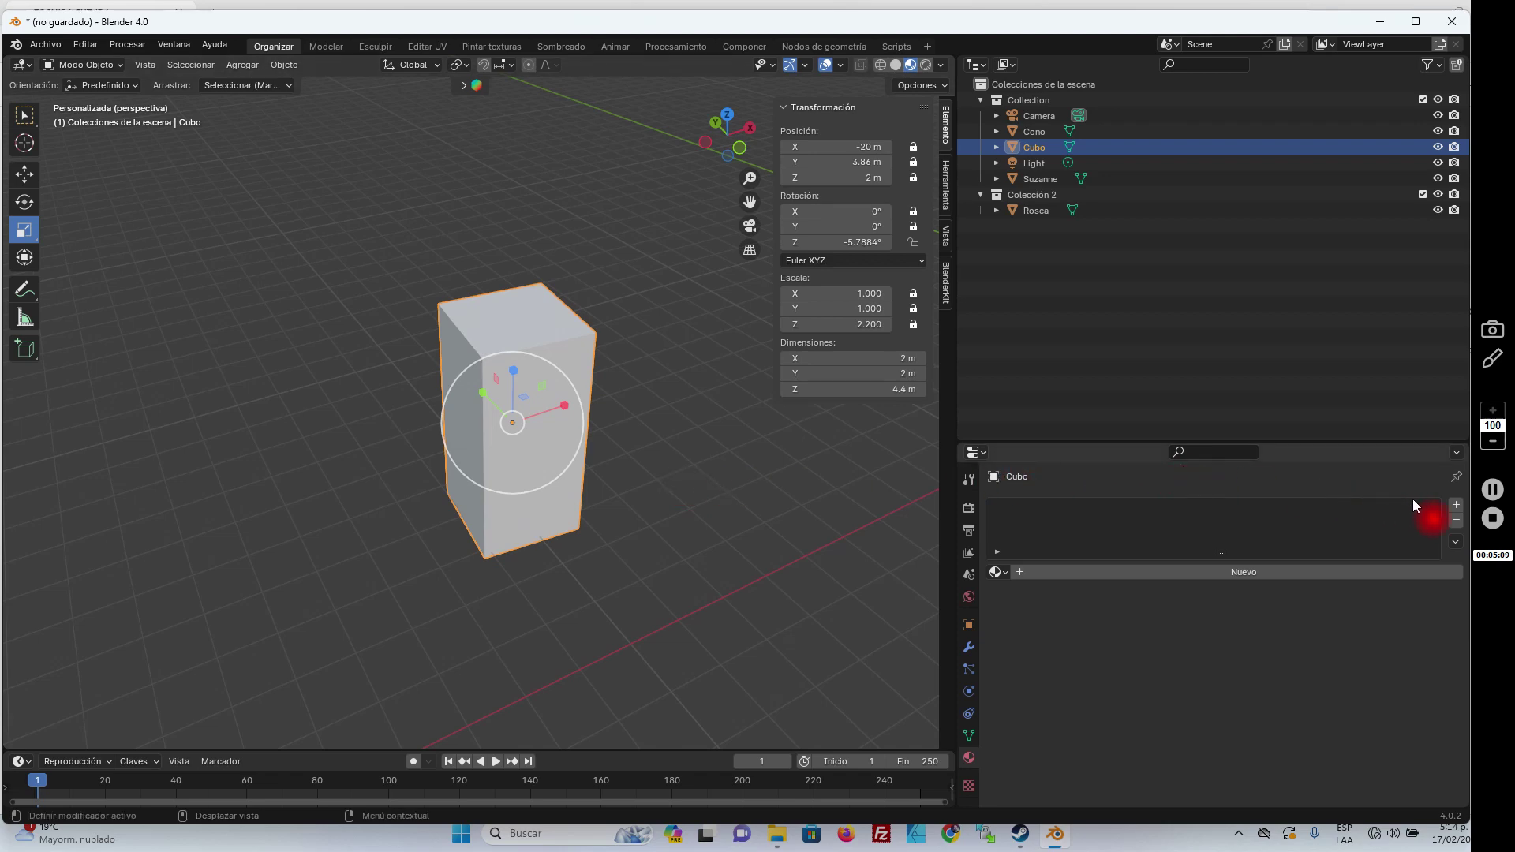
{"action": "left_click", "coordinate": [1490, 517]}
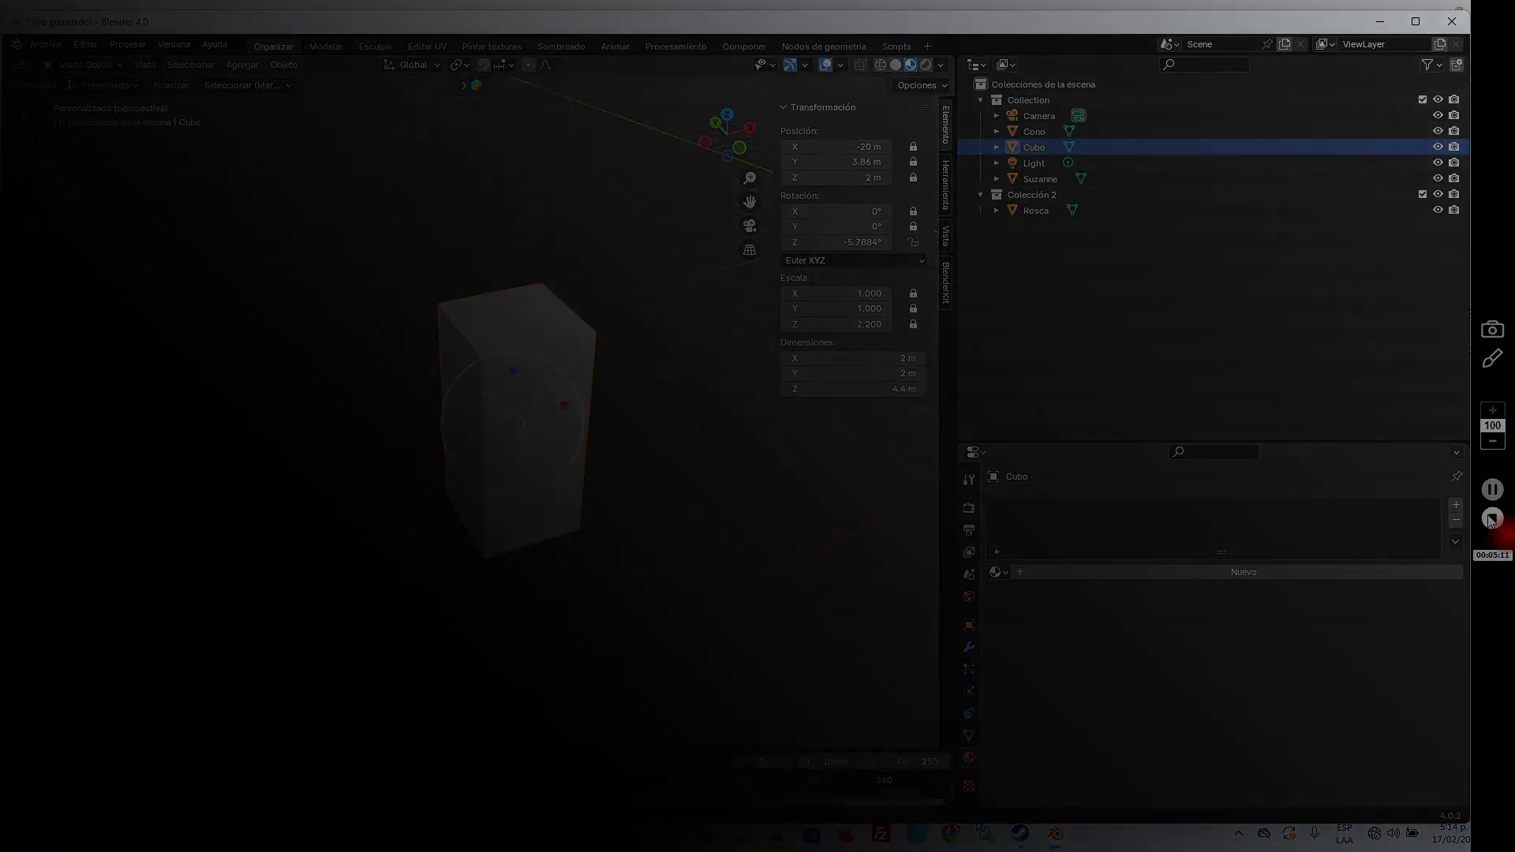